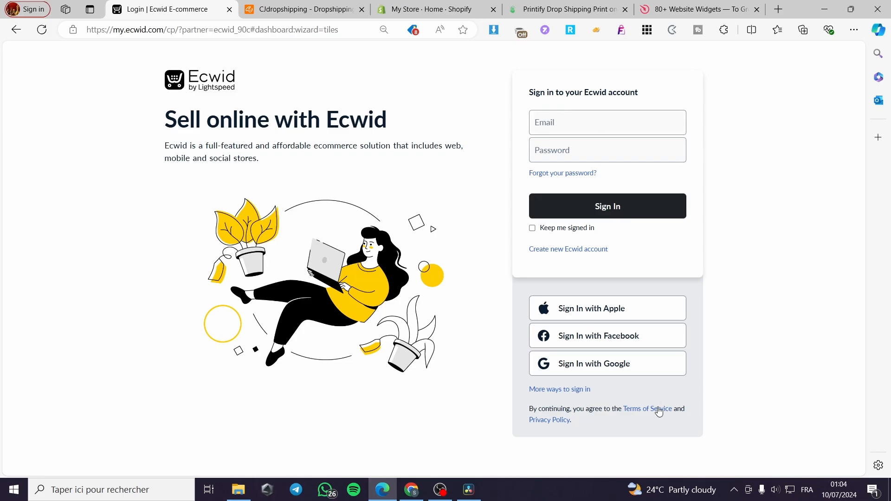
# - Sign in to the Ecwid account with Google and open the store's product catalog
pyautogui.click(636, 363)
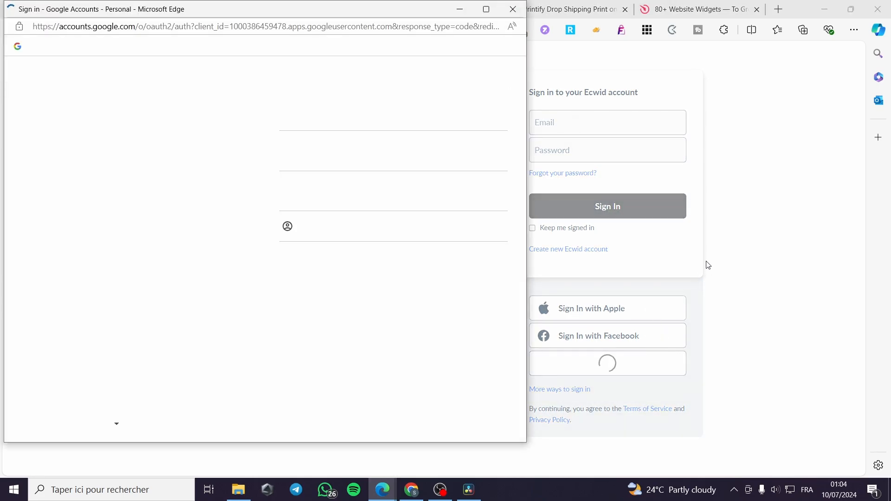
pyautogui.click(419, 108)
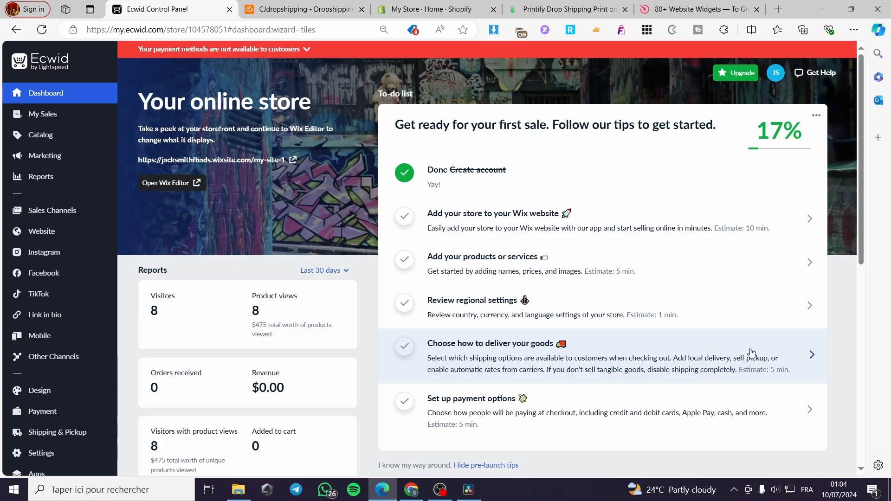
pyautogui.moveTo(107, 135)
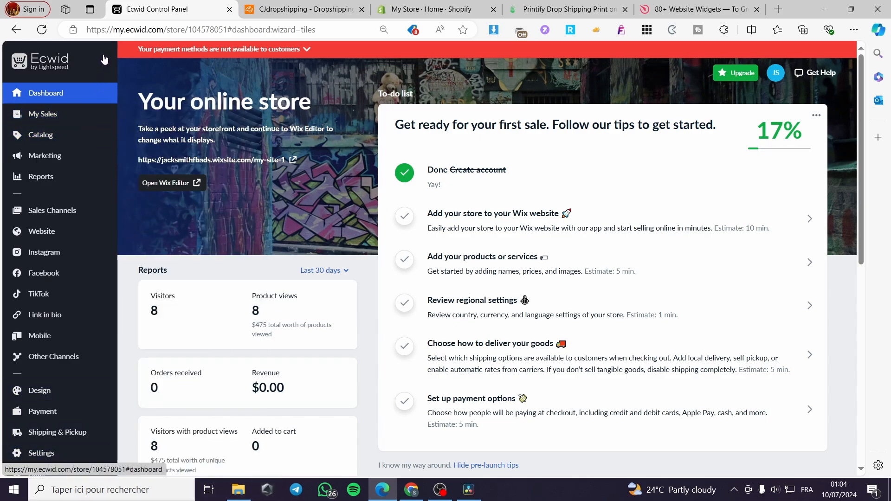
pyautogui.moveTo(100, 362)
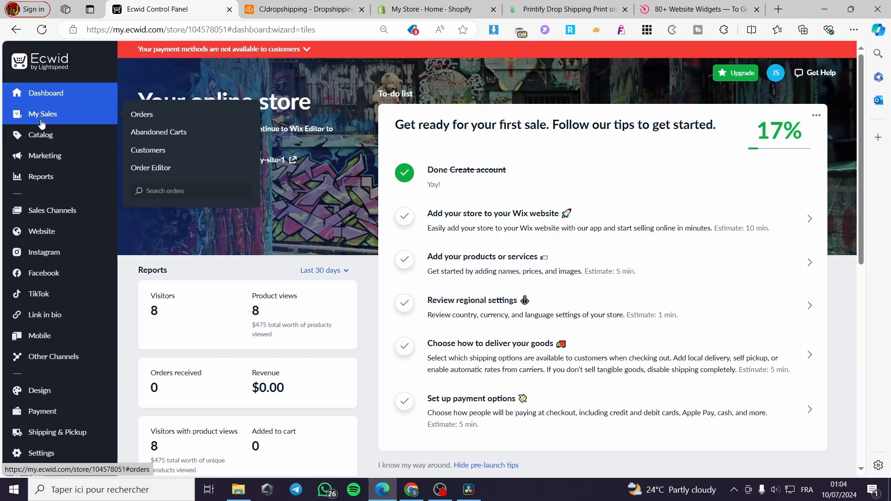
pyautogui.click(36, 142)
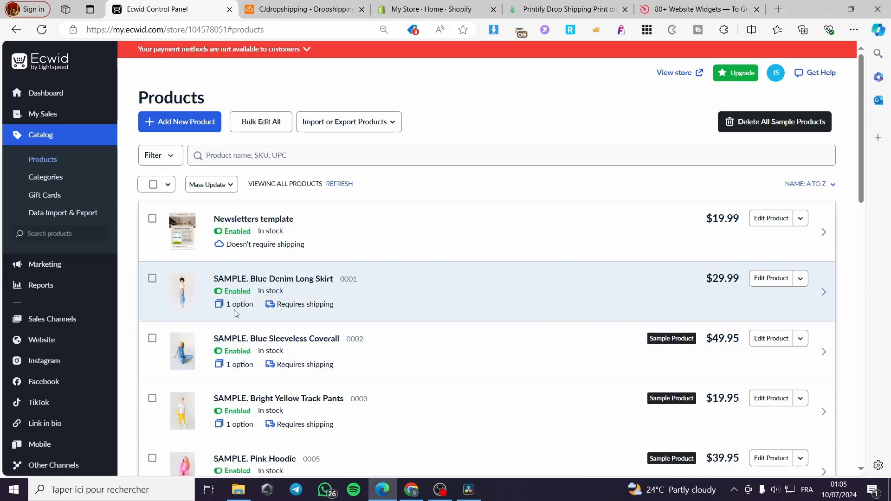
pyautogui.moveTo(38, 345)
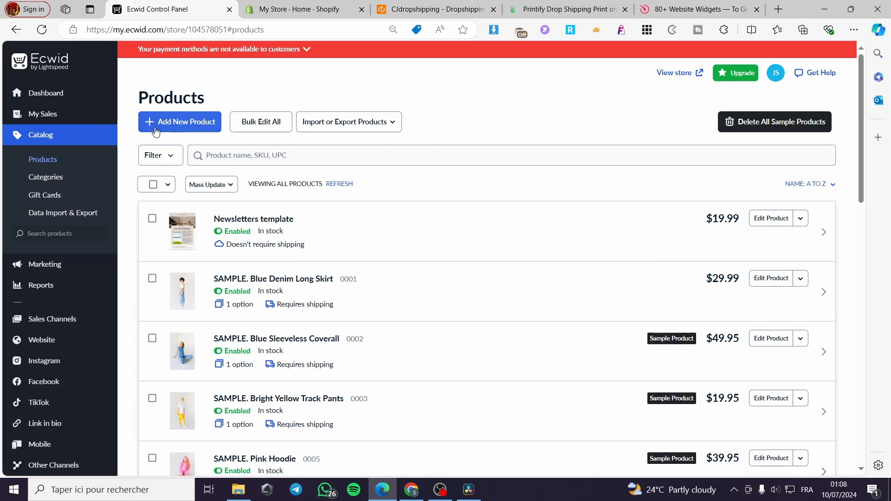
# - Open the product import page and examine its catalog file upload and CSV import instructions
pyautogui.click(392, 125)
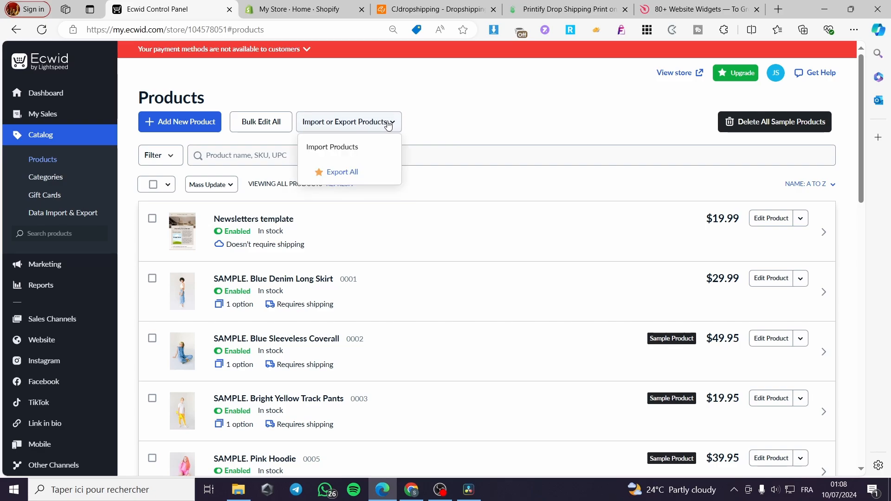
pyautogui.click(346, 148)
pyautogui.scroll(-3, 546, 174)
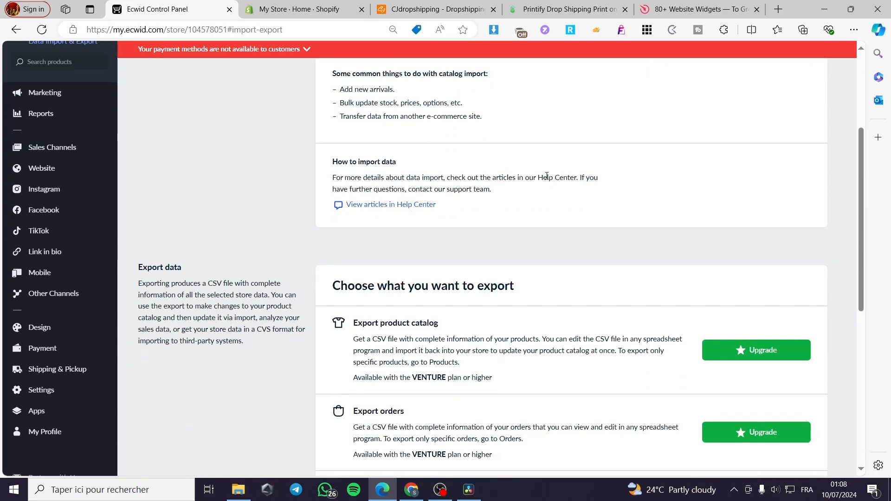
pyautogui.scroll(3, 545, 175)
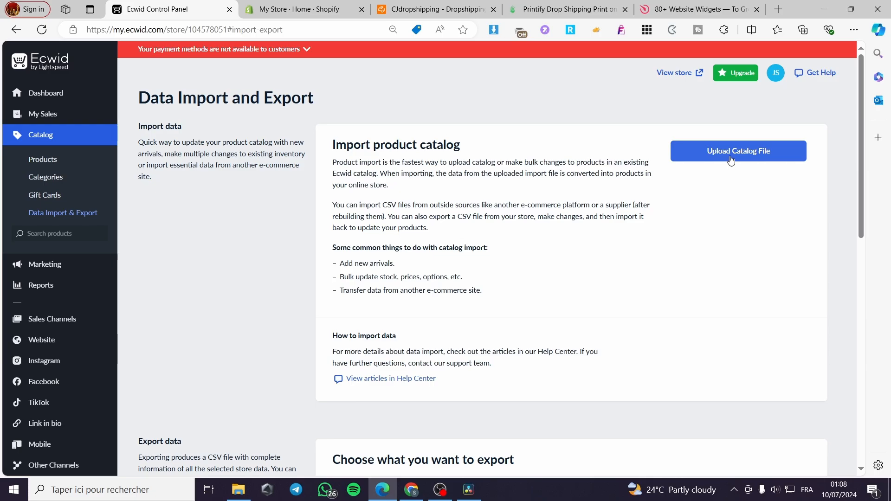
pyautogui.click(745, 158)
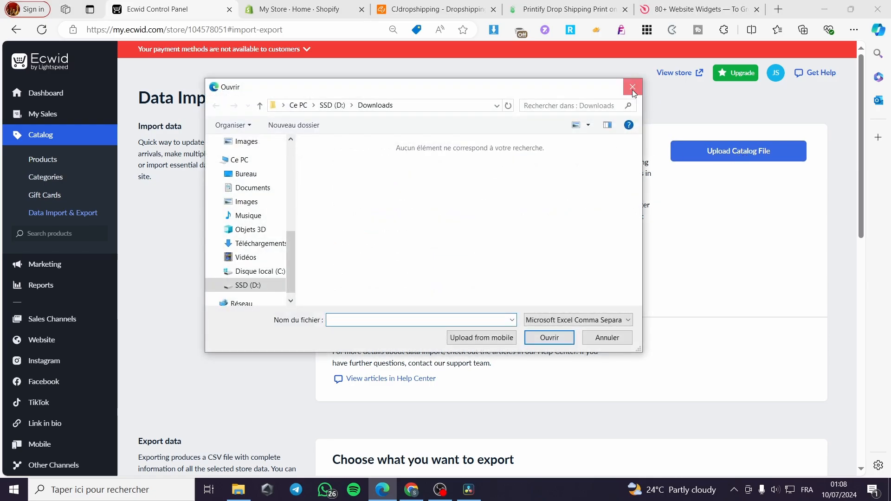
pyautogui.click(632, 88)
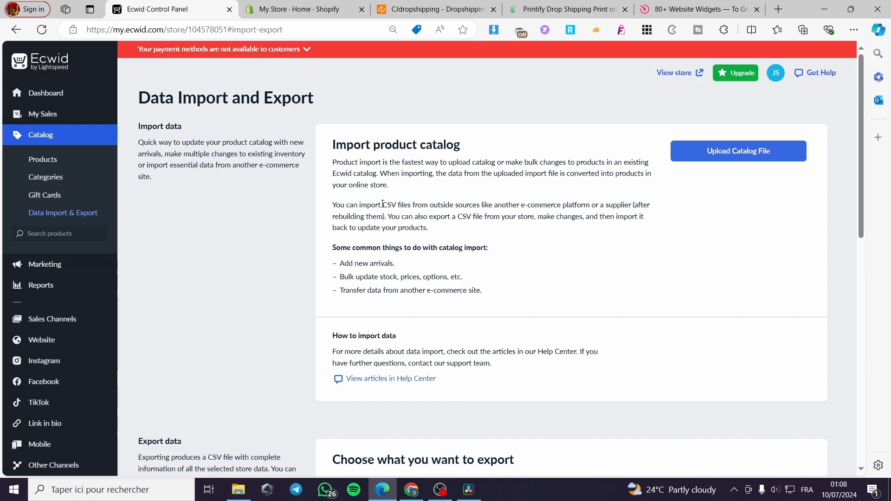
pyautogui.moveTo(382, 205); pyautogui.dragTo(405, 205)
pyautogui.click(517, 249)
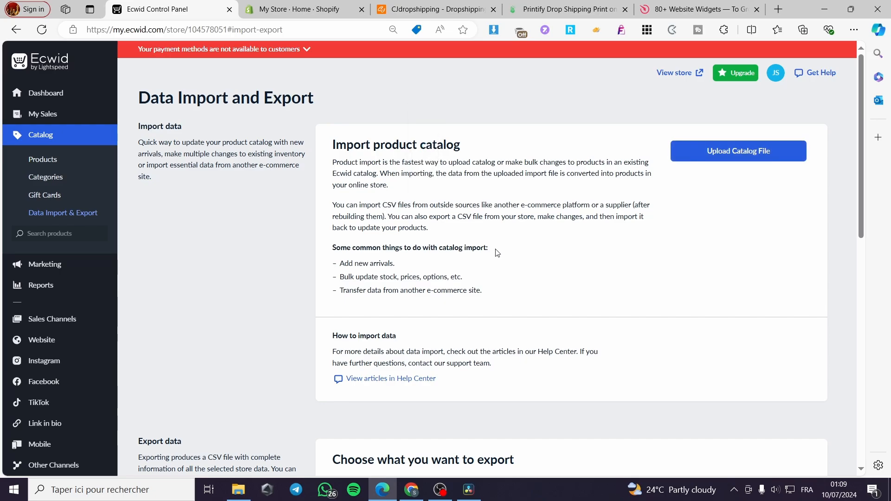
# - Switch to the Shopify admin and export only the "Sweater Weather Staple" product as CSV for Excel, Numbers, or other spreadsheet programs
pyautogui.click(274, 6)
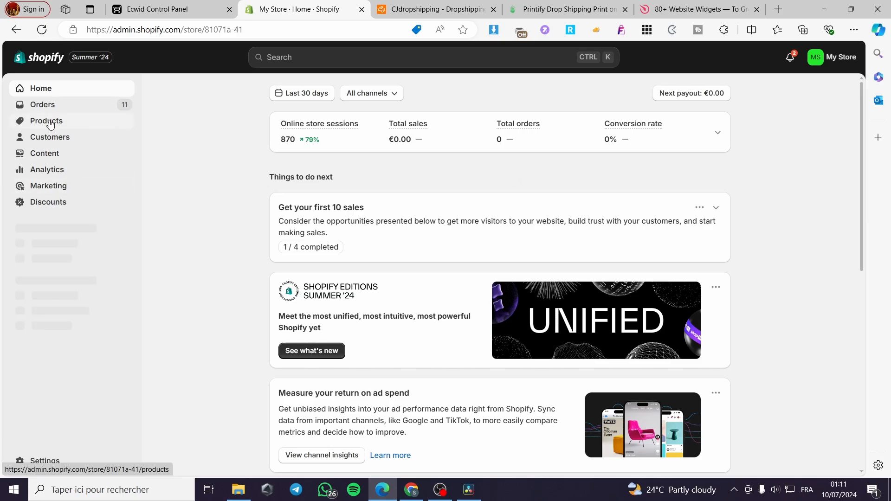
pyautogui.click(50, 122)
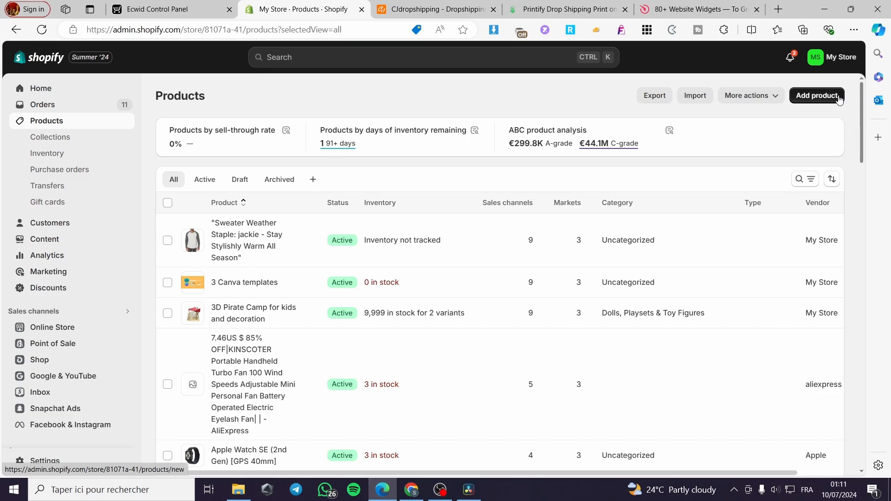
pyautogui.scroll(-10, 308, 212)
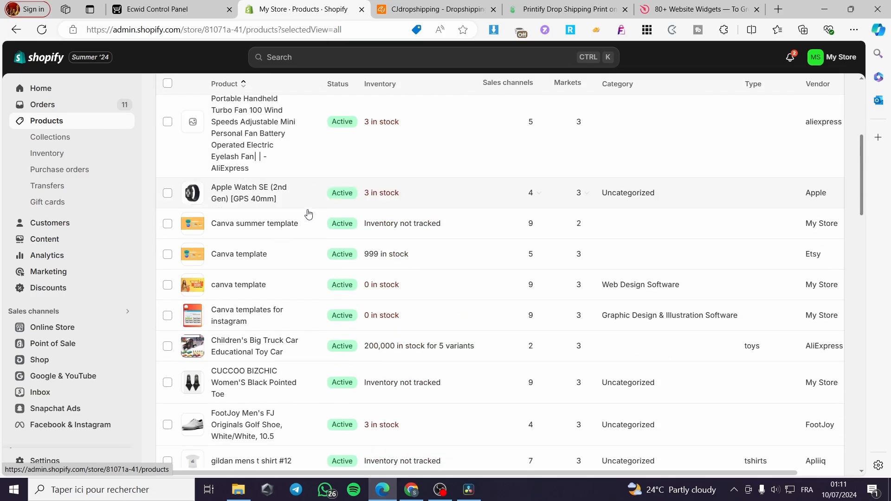
pyautogui.scroll(10, 328, 219)
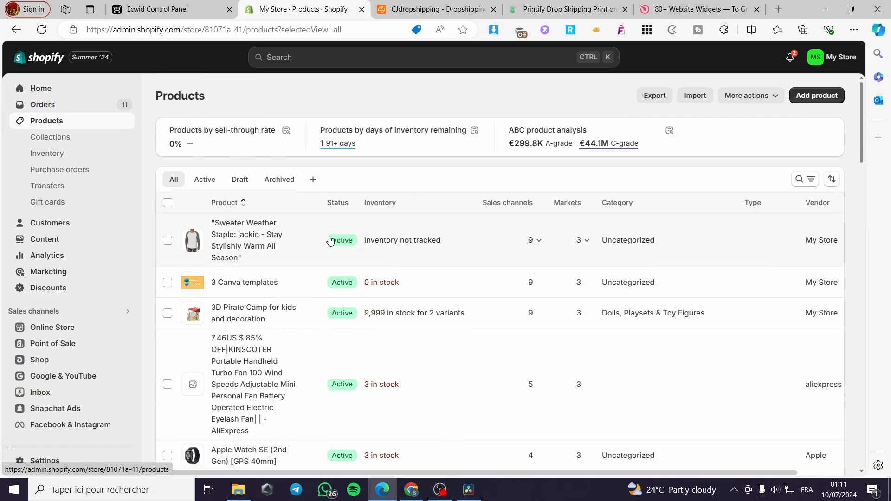
pyautogui.click(169, 241)
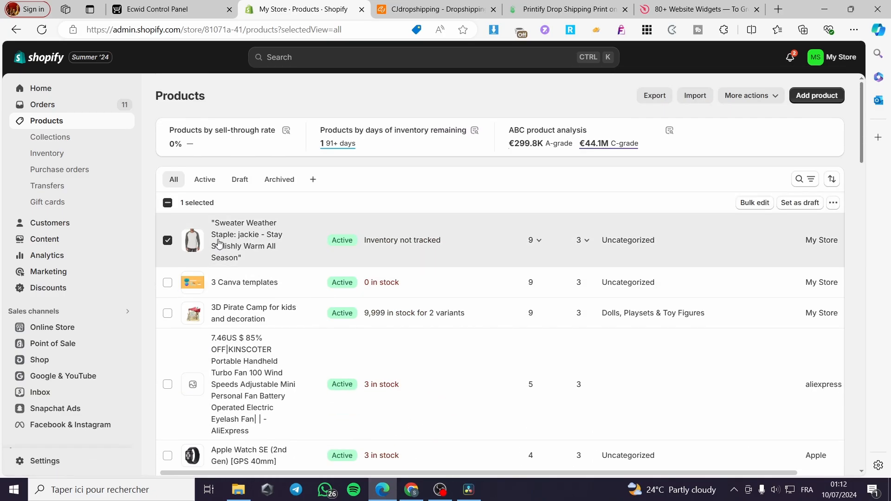
pyautogui.click(659, 100)
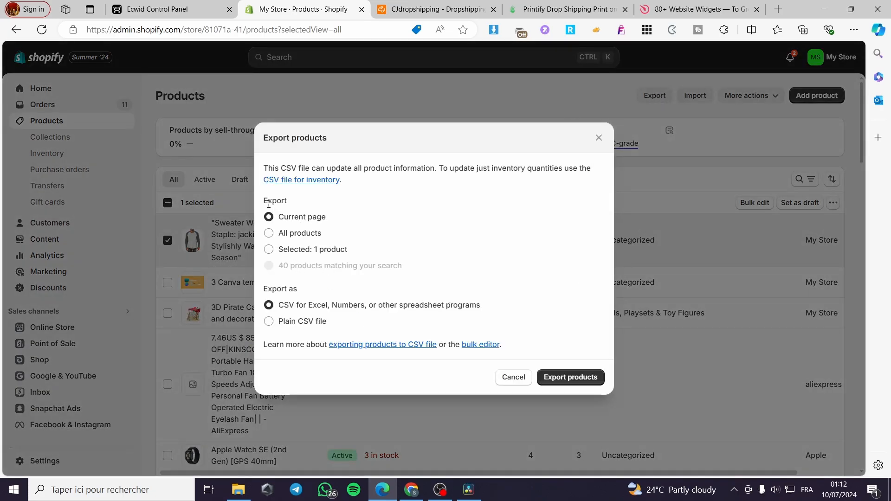
pyautogui.click(292, 253)
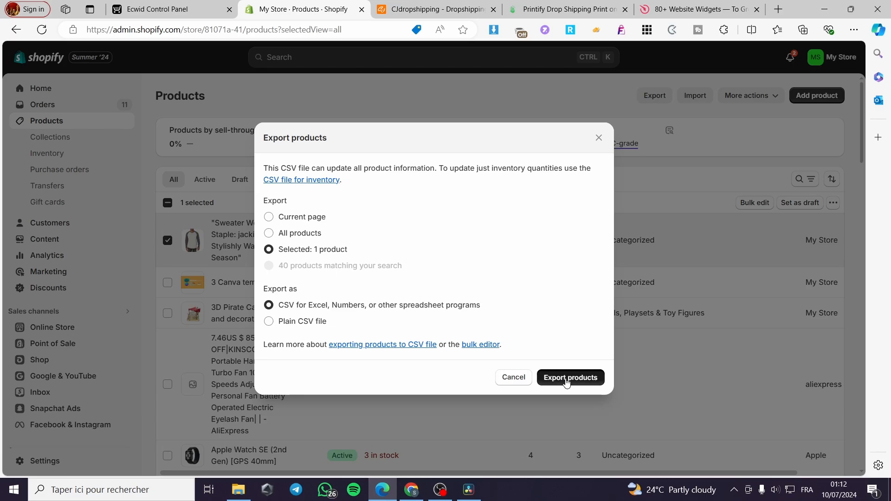
pyautogui.click(582, 379)
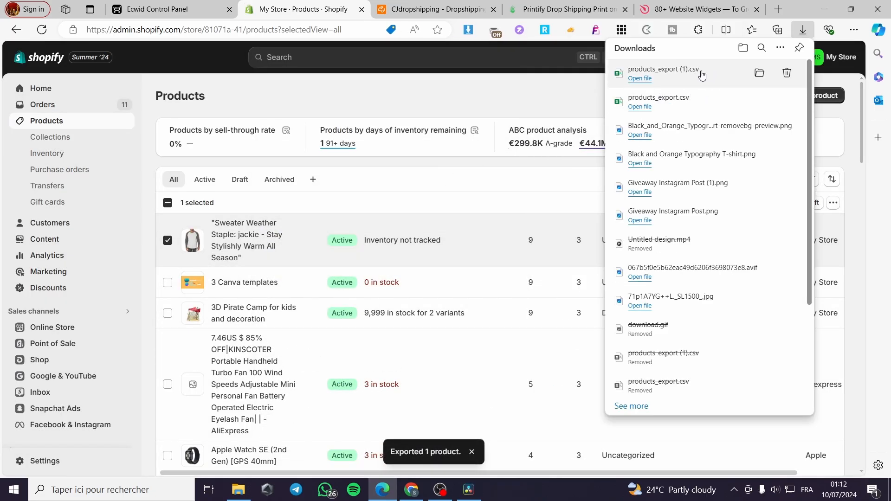
# - Switch to Ecwid and try to upload products_export (1) as the catalog file
pyautogui.click(159, 16)
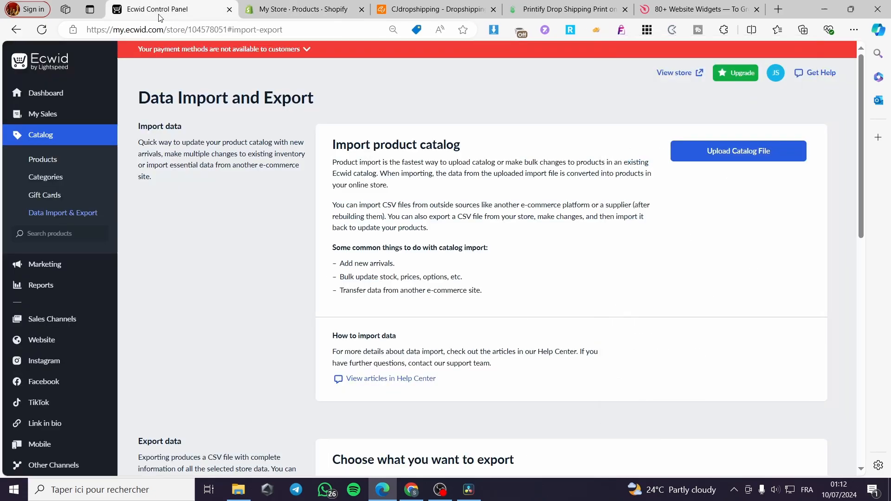
pyautogui.click(747, 159)
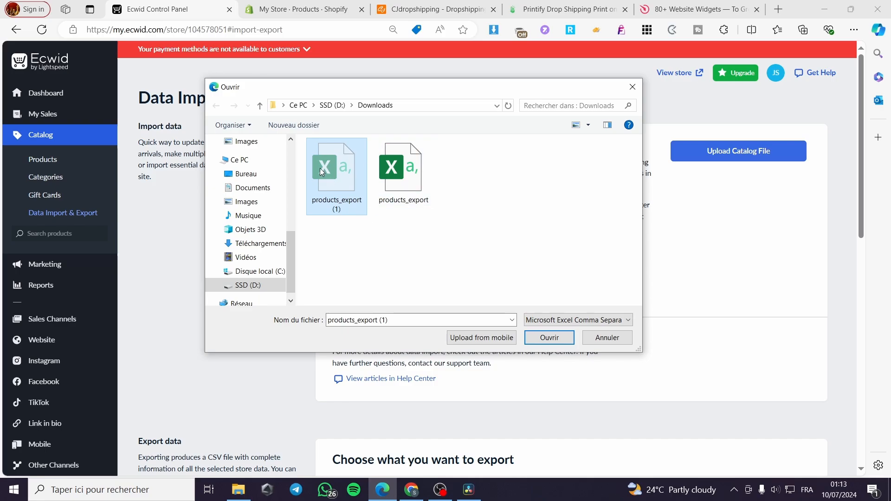
pyautogui.click(627, 342)
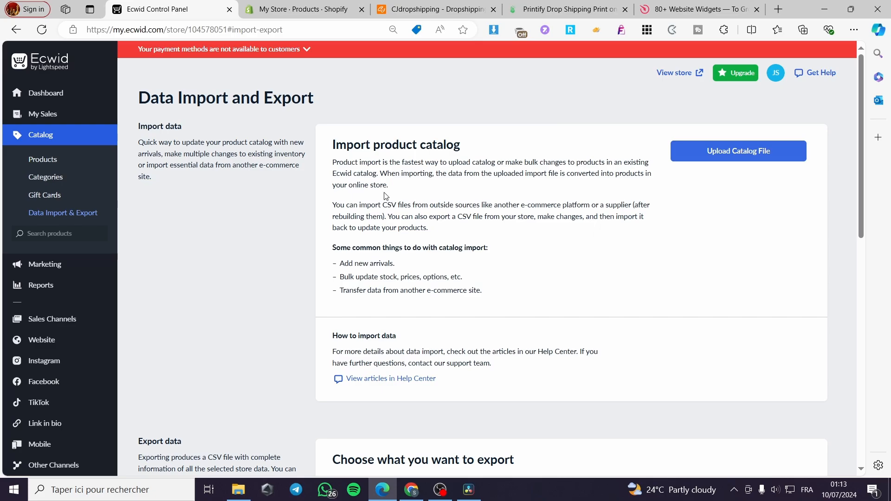
# - Open the Ecwid product list, then switch to Shopify and select all products in its list
pyautogui.click(46, 142)
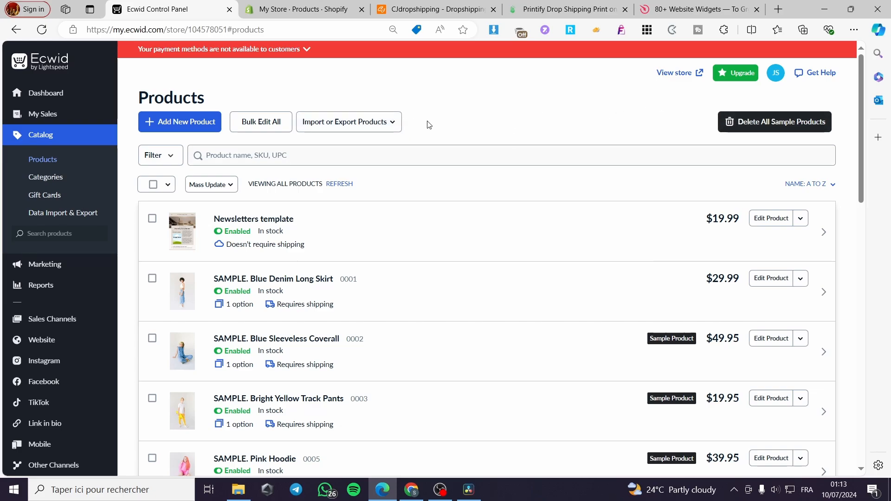
pyautogui.click(287, 6)
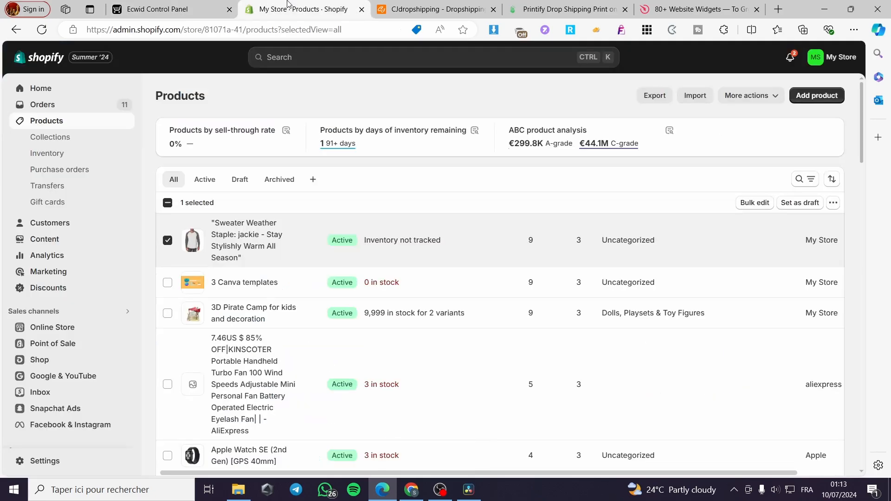
pyautogui.click(167, 203)
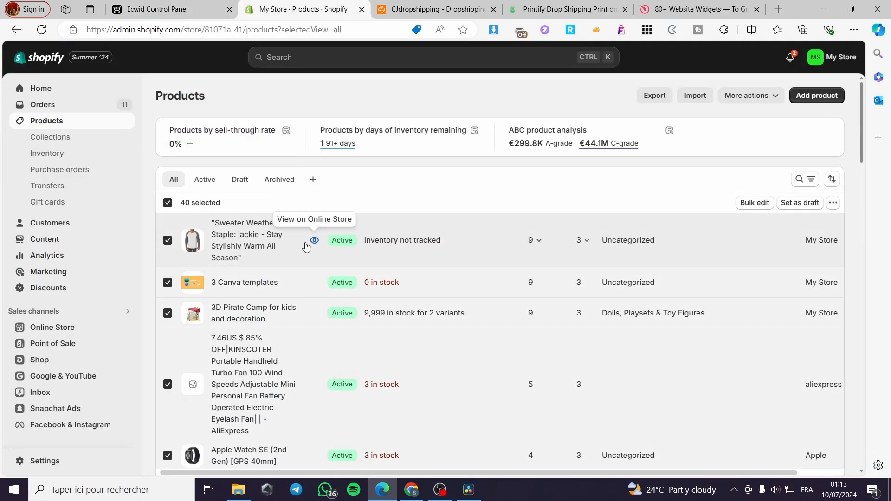
pyautogui.scroll(-6, 306, 223)
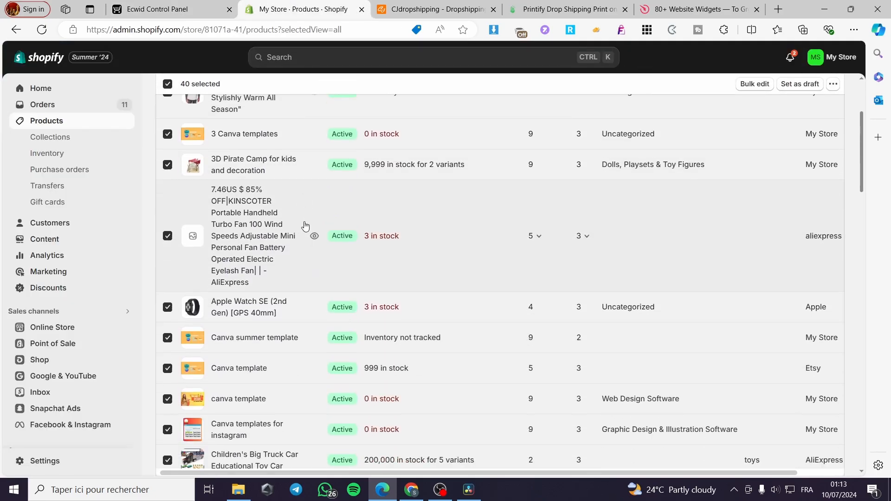
# - Switch to Ecwid, start a new product and upload il_fullxfull.6100297478_9kck to its product gallery
pyautogui.click(157, 9)
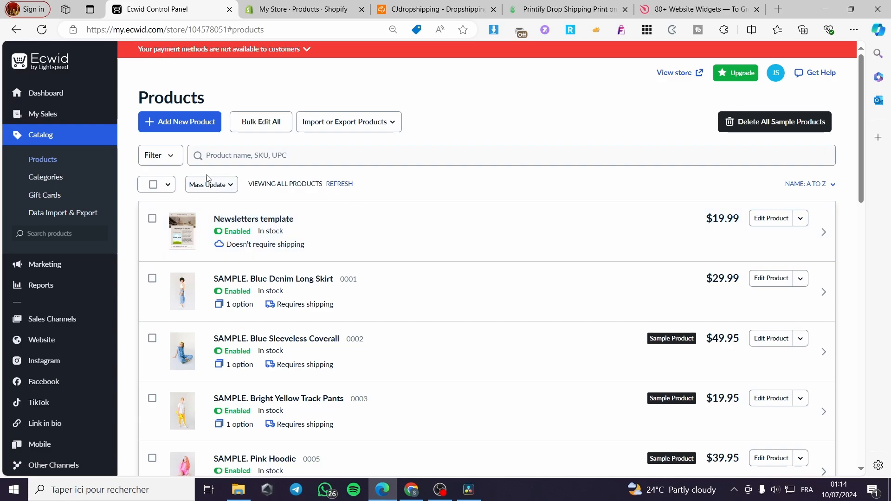
pyautogui.click(180, 126)
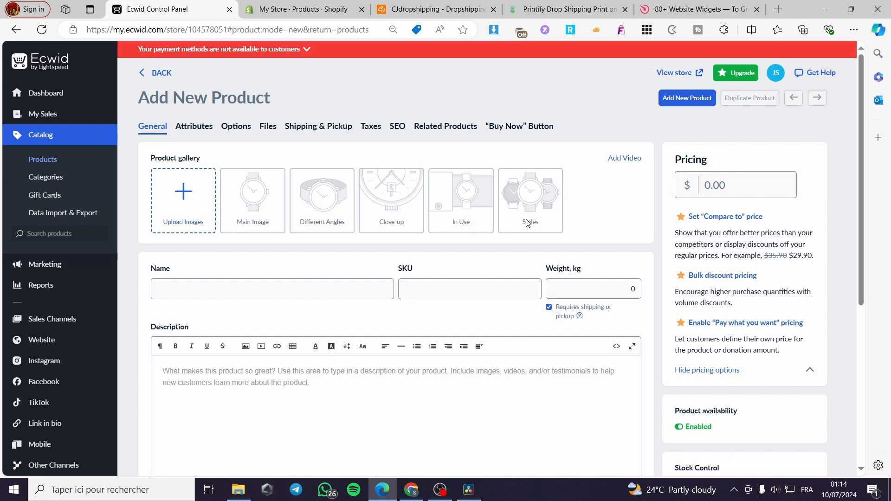
pyautogui.moveTo(632, 161)
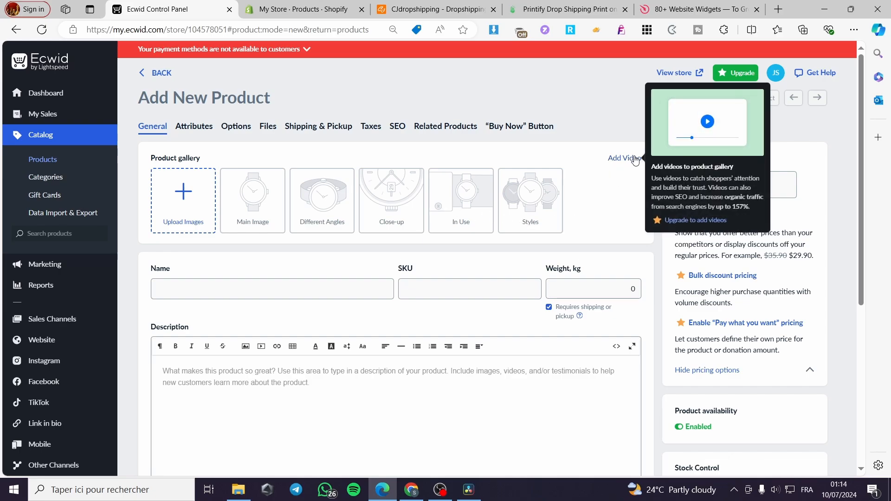
pyautogui.click(180, 204)
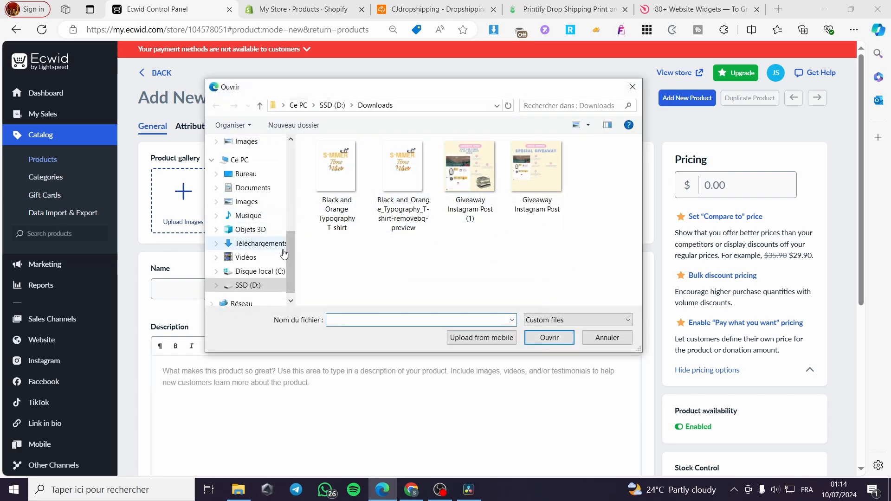
pyautogui.click(261, 246)
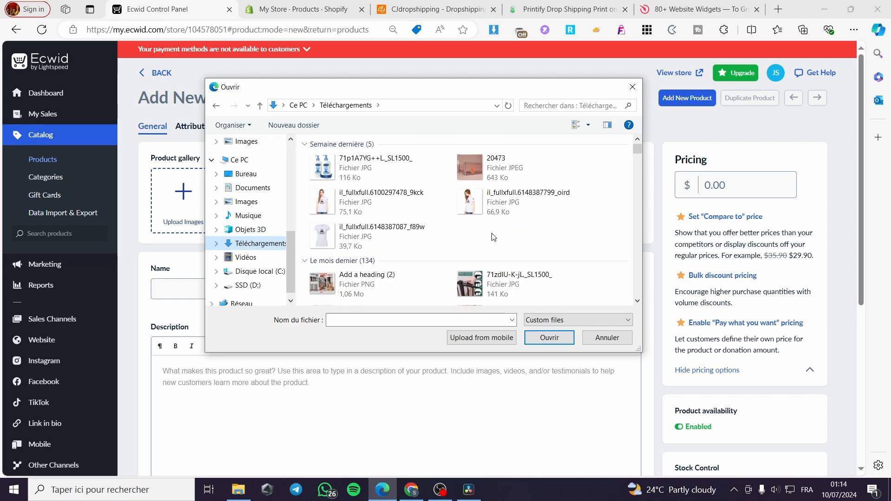
pyautogui.doubleClick(355, 204)
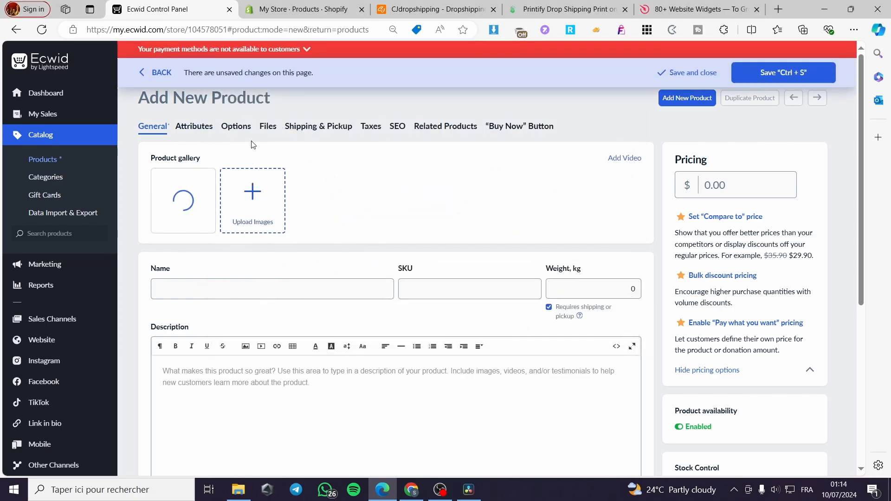
# - Upload il_fullxfull.6148387799_oird and il_fullxfull.6148387087_f89w to the product gallery
pyautogui.click(225, 203)
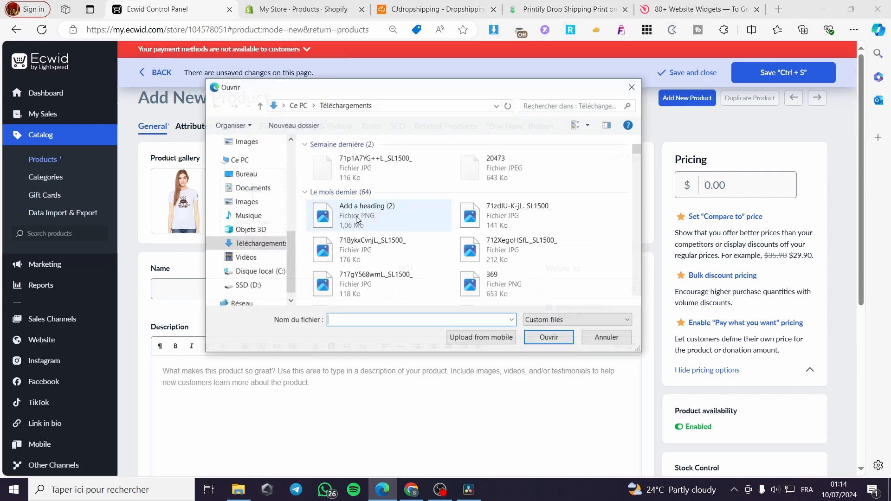
pyautogui.click(496, 204)
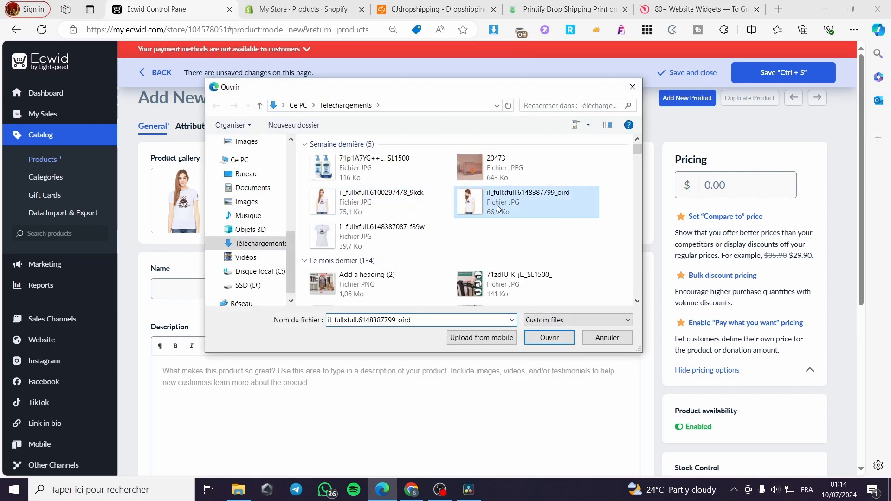
pyautogui.keyDown('ctrl'); pyautogui.click(389, 250); pyautogui.keyUp('ctrl')
pyautogui.press('Return')
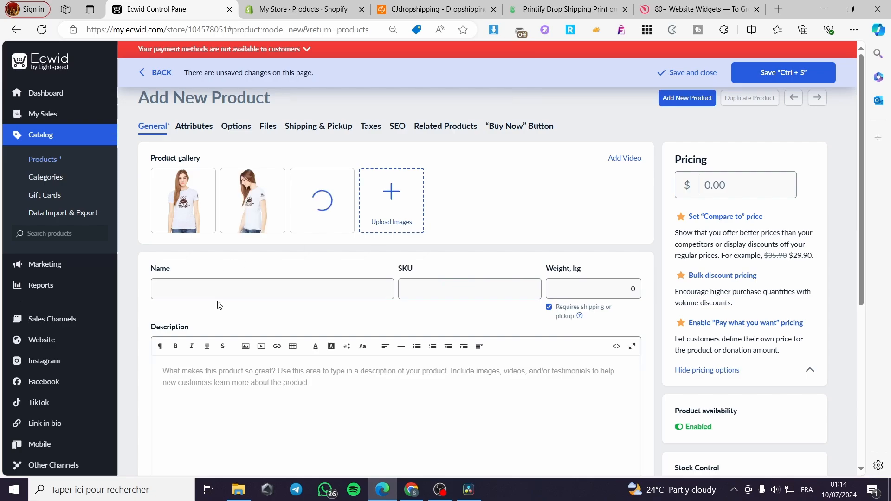
# - Name the new product "Summer t-shirt" and set its weight to 0.1 kg
pyautogui.click(231, 292)
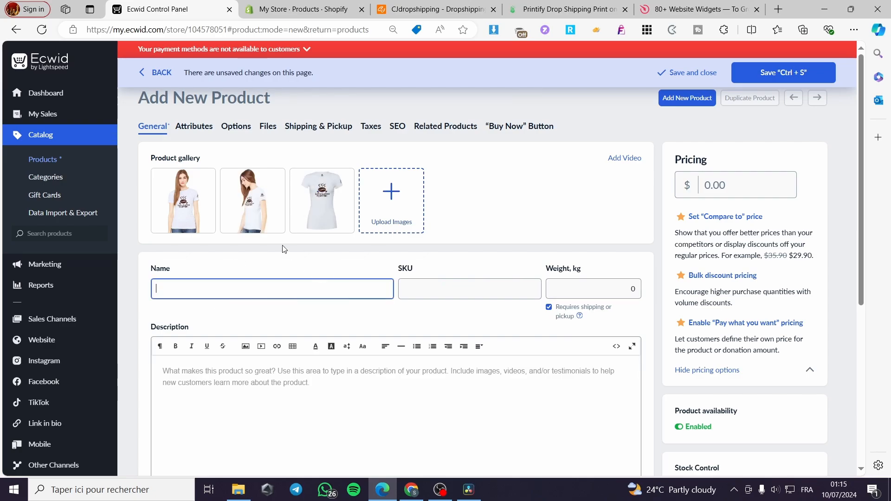
pyautogui.write('Summer t-s')
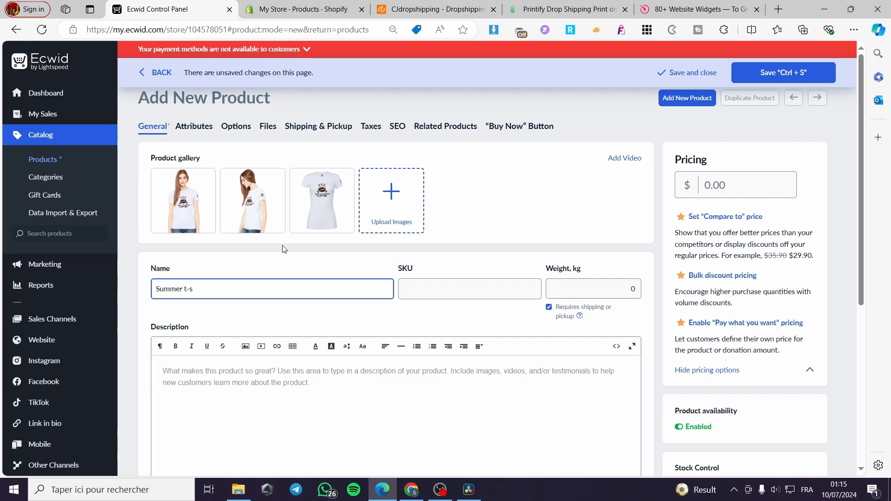
pyautogui.write('hirt')
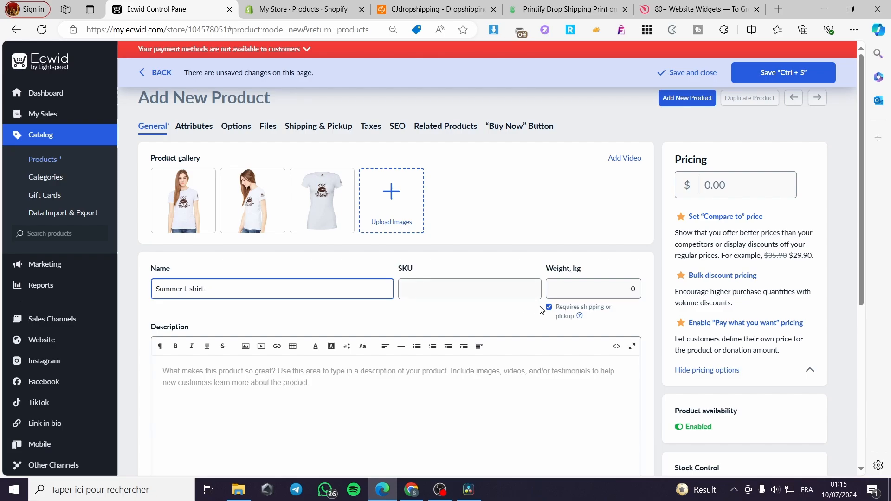
pyautogui.click(590, 286)
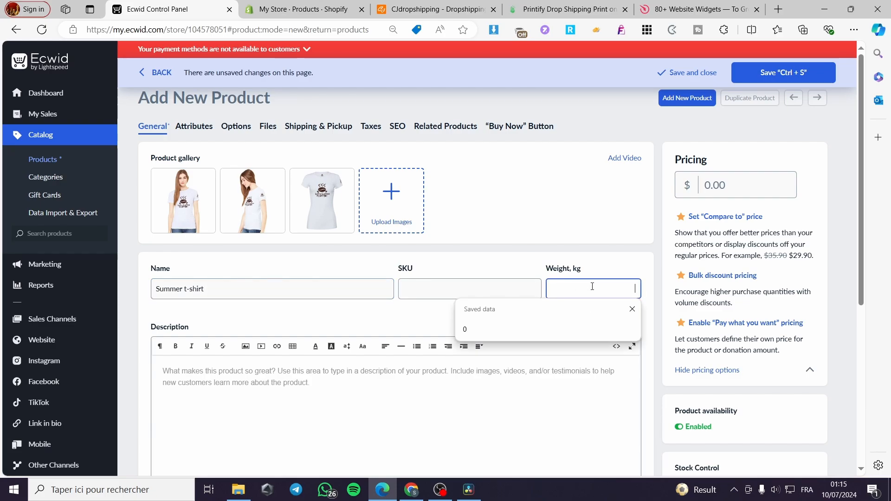
pyautogui.write('0.1')
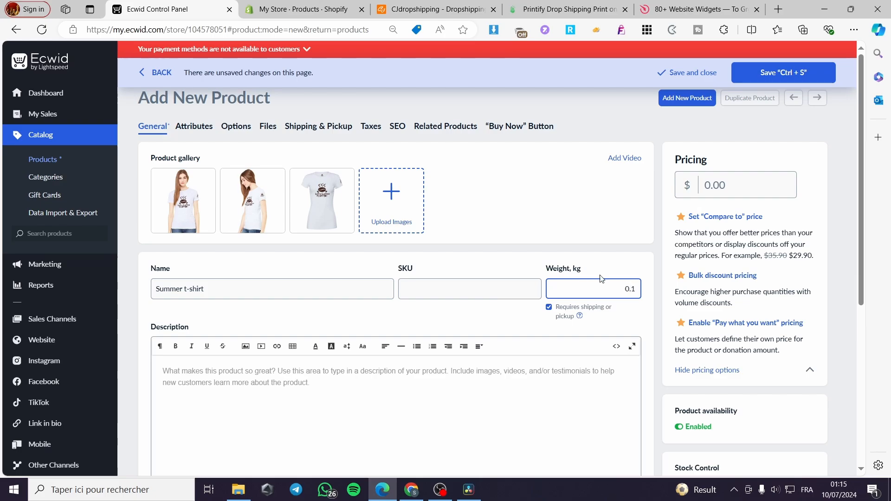
pyautogui.click(610, 270)
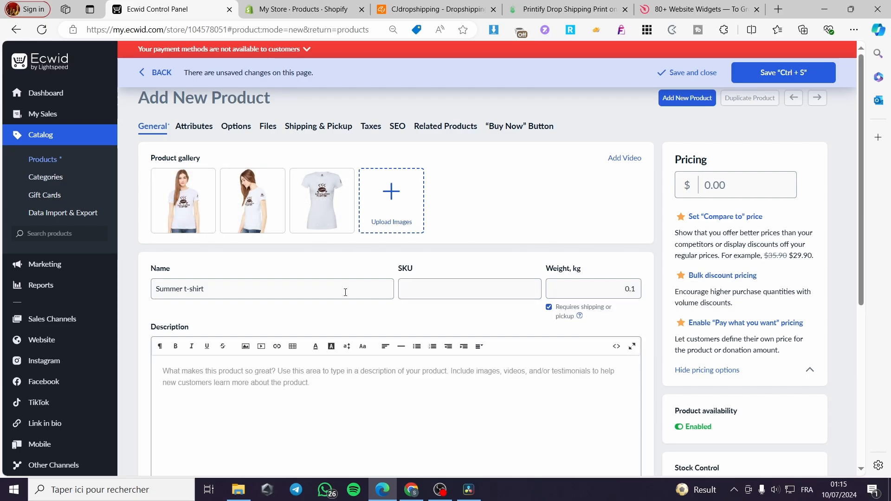
# - Write the product description "High quality t-shirt perfect for summer"
pyautogui.scroll(-3, 250, 264)
pyautogui.click(198, 202)
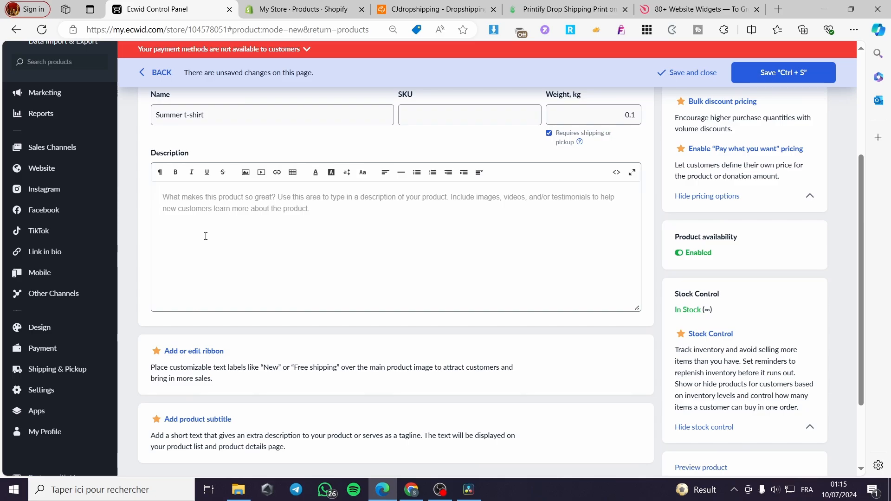
pyautogui.scroll(1, 206, 234)
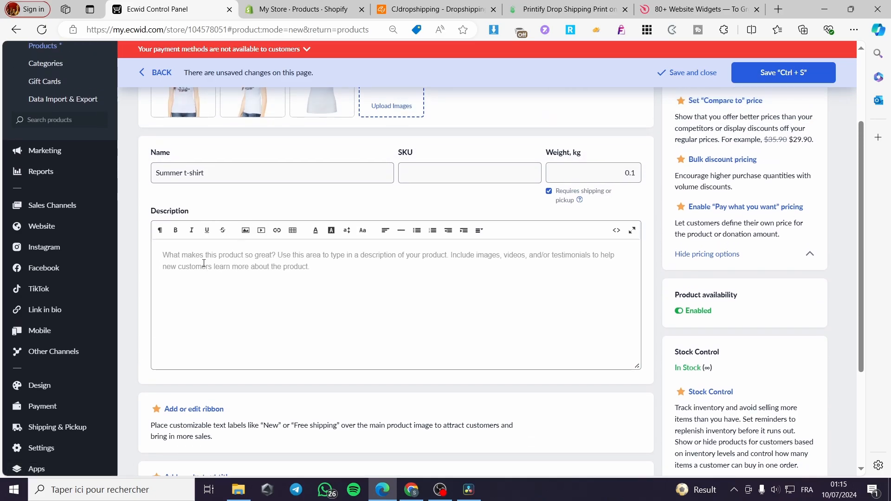
pyautogui.scroll(2, 248, 268)
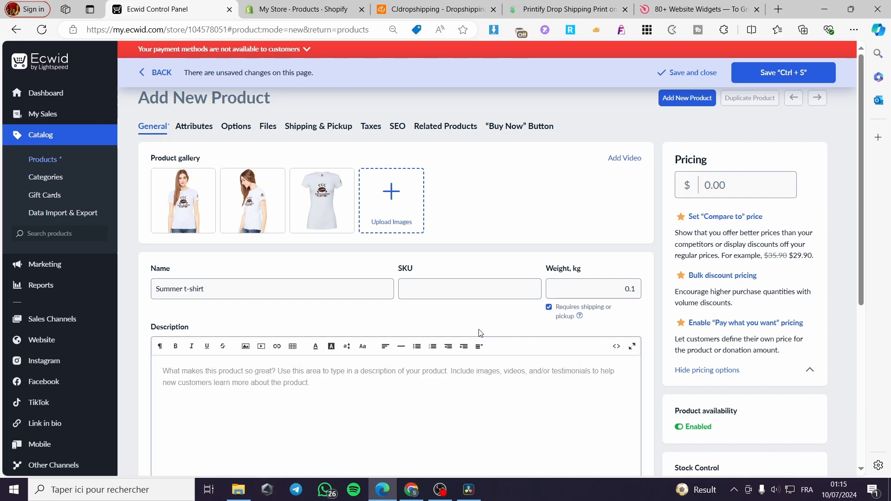
pyautogui.scroll(-2, 477, 333)
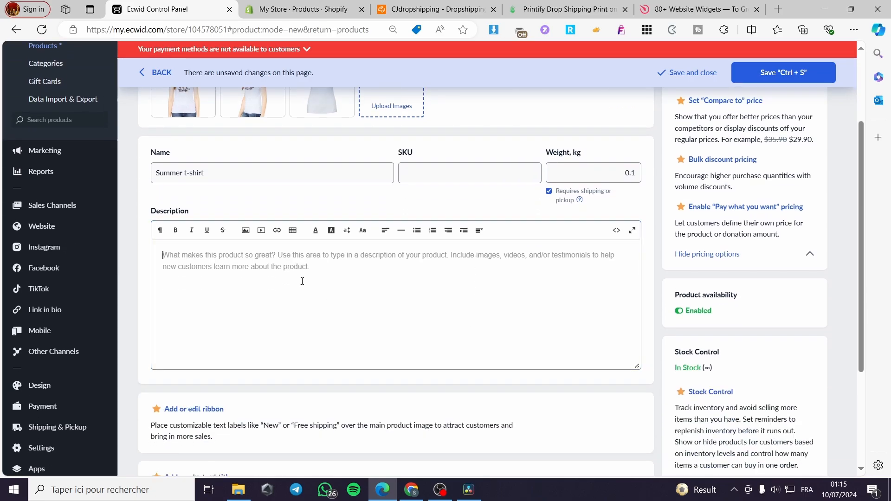
pyautogui.write('High qualit')
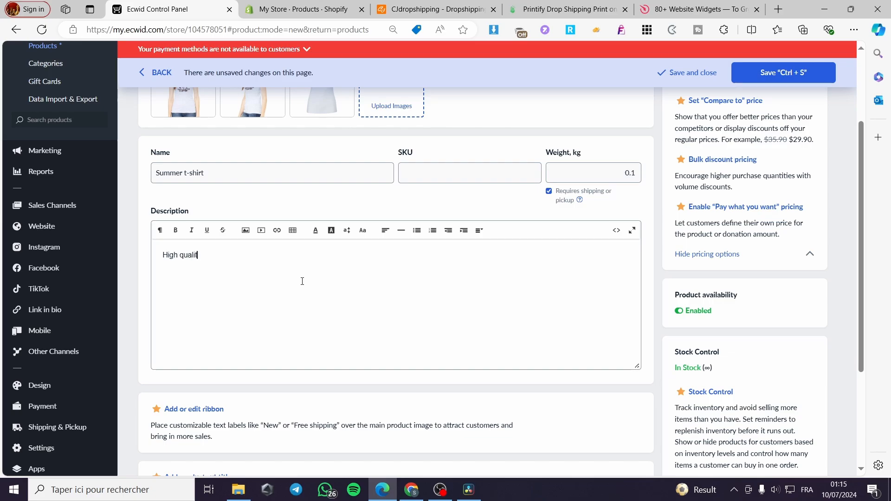
pyautogui.write('y t-shirt perf')
pyautogui.write('ect for summer')
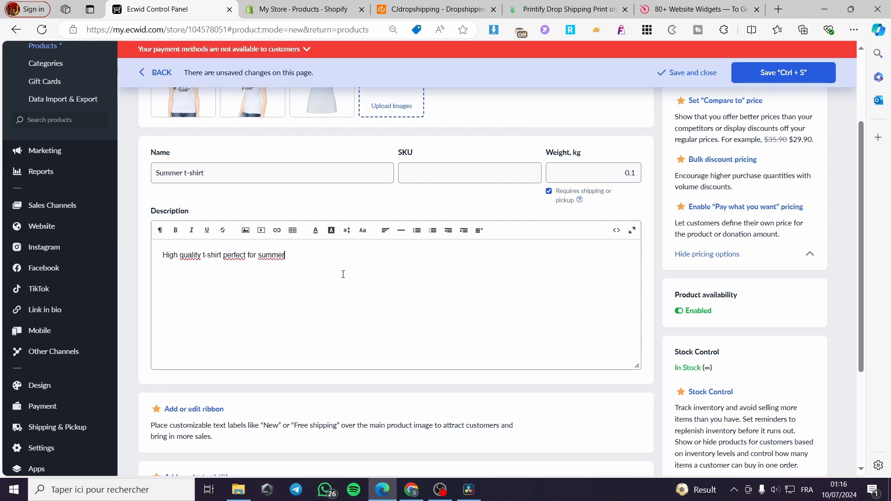
pyautogui.write('0')
# - Look over the product's general details, including the ribbon and subtitle settings, and view its attributes
pyautogui.scroll(3, 275, 179)
pyautogui.scroll(-3, 423, 341)
pyautogui.scroll(-3, 449, 253)
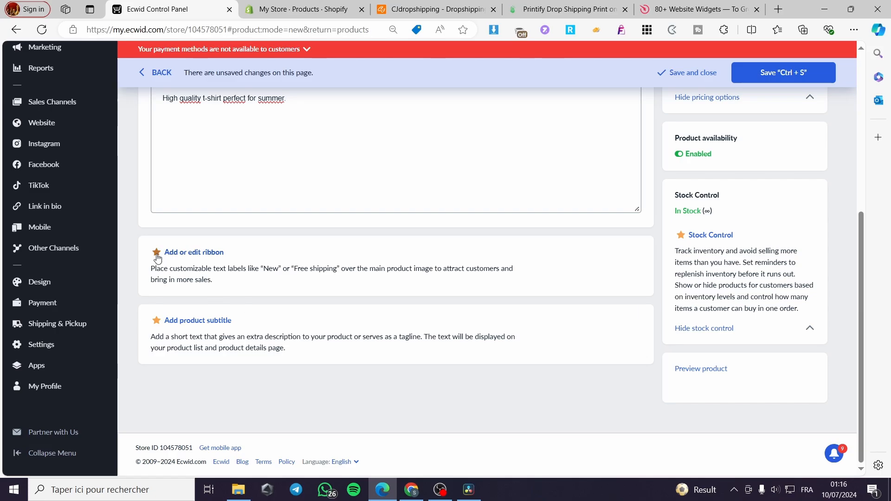
pyautogui.scroll(5, 293, 288)
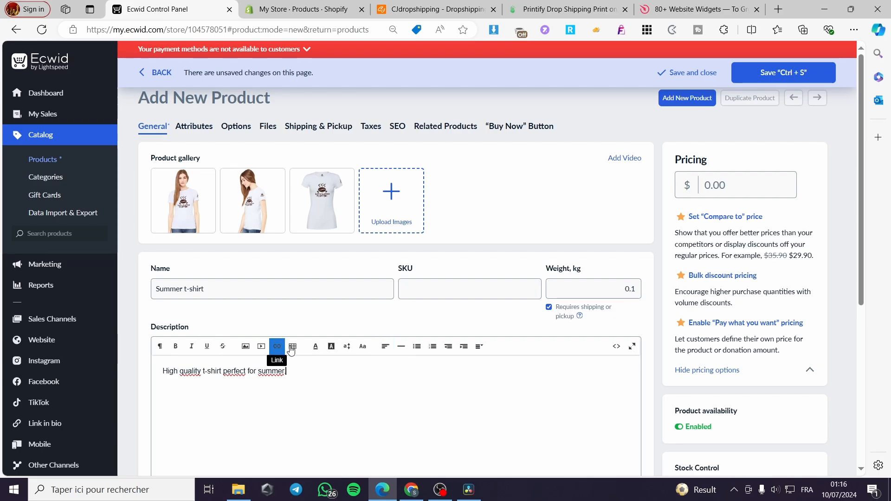
pyautogui.click(191, 135)
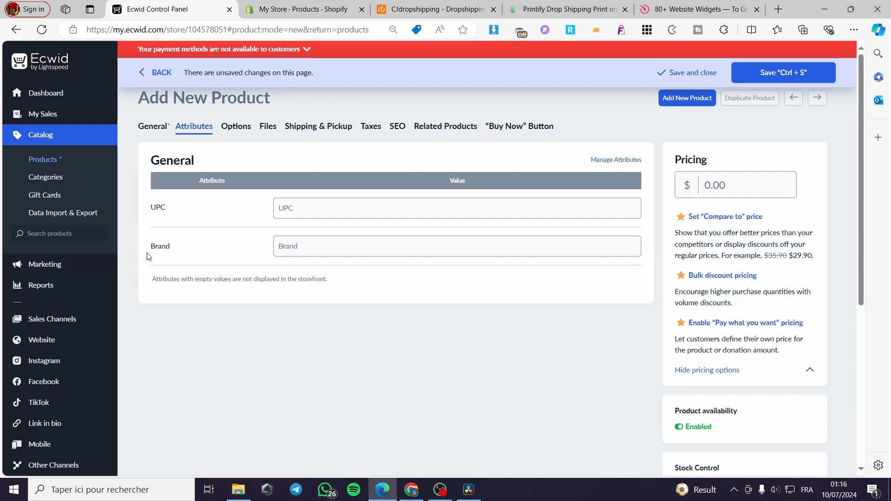
# - Start a new product option of type Size and enter S as its first value
pyautogui.click(242, 130)
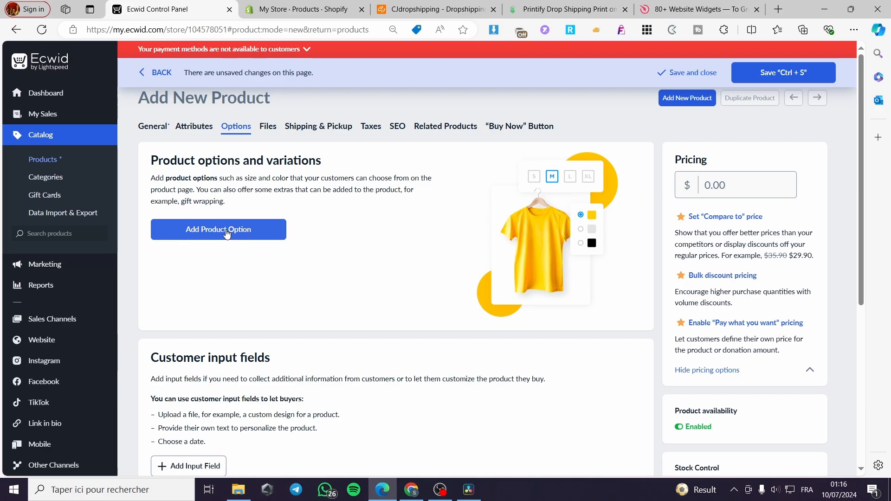
pyautogui.click(197, 236)
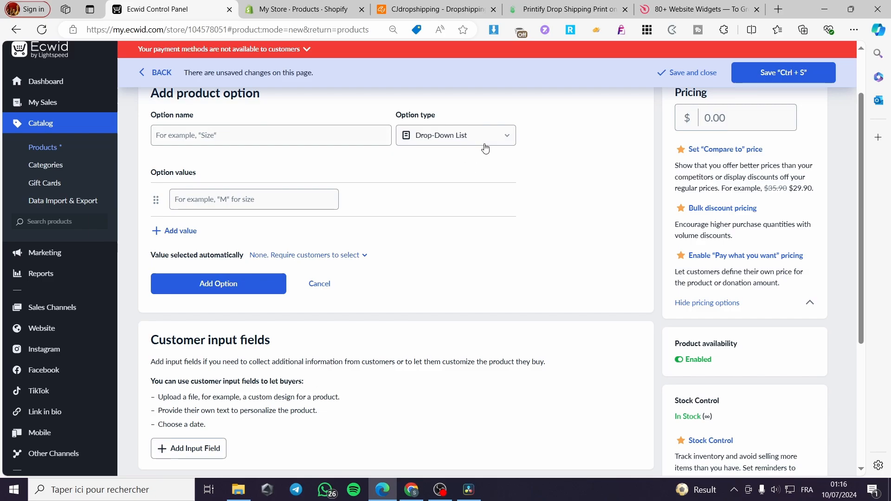
pyautogui.click(504, 138)
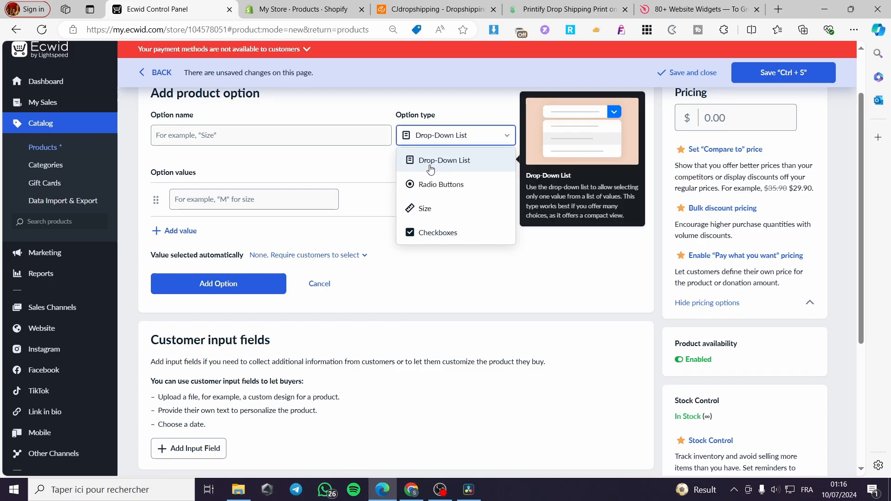
pyautogui.click(461, 212)
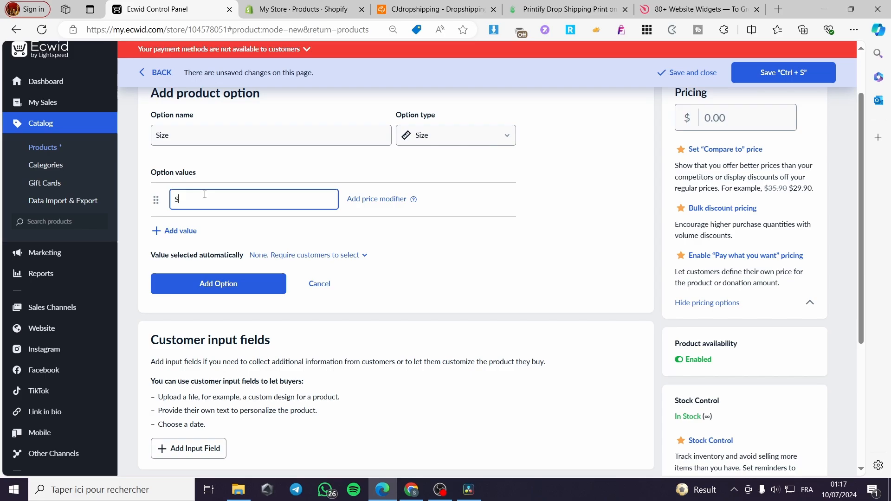
# - Give the Size option the values M and L, keep "None. Require customers to select", and add the option to the product
pyautogui.click(179, 231)
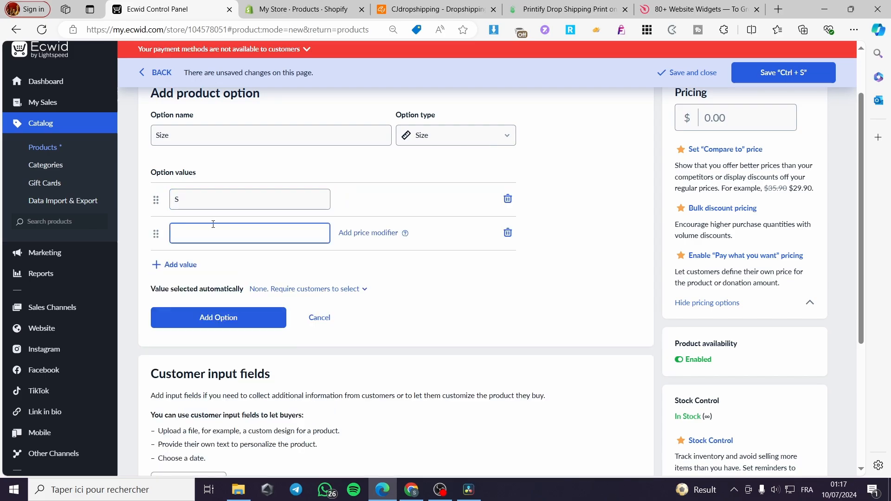
pyautogui.write('M')
pyautogui.click(188, 264)
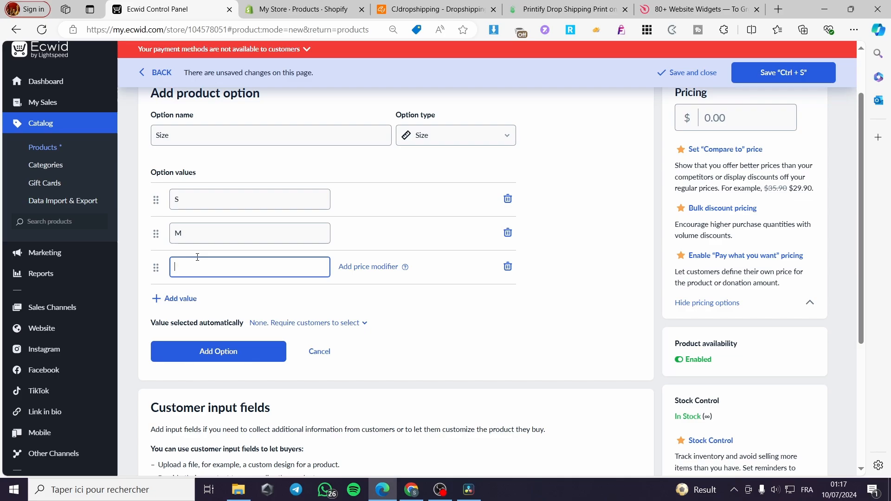
pyautogui.write('L')
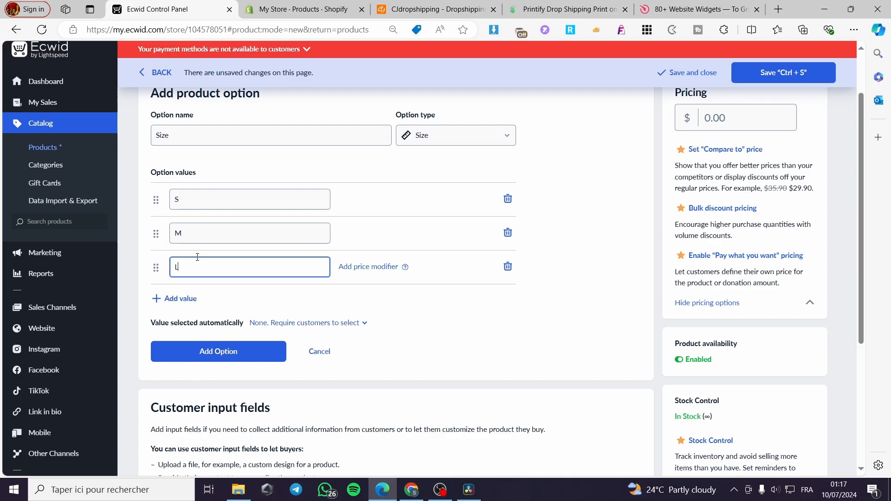
pyautogui.click(492, 338)
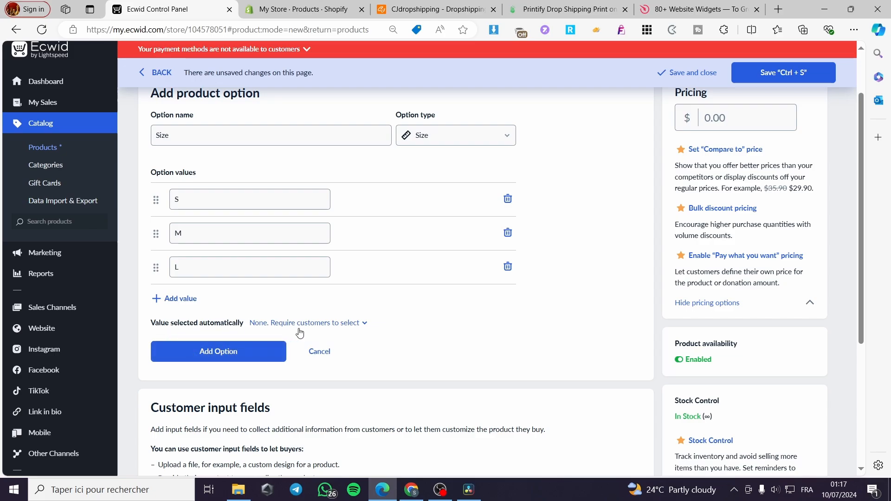
pyautogui.click(342, 327)
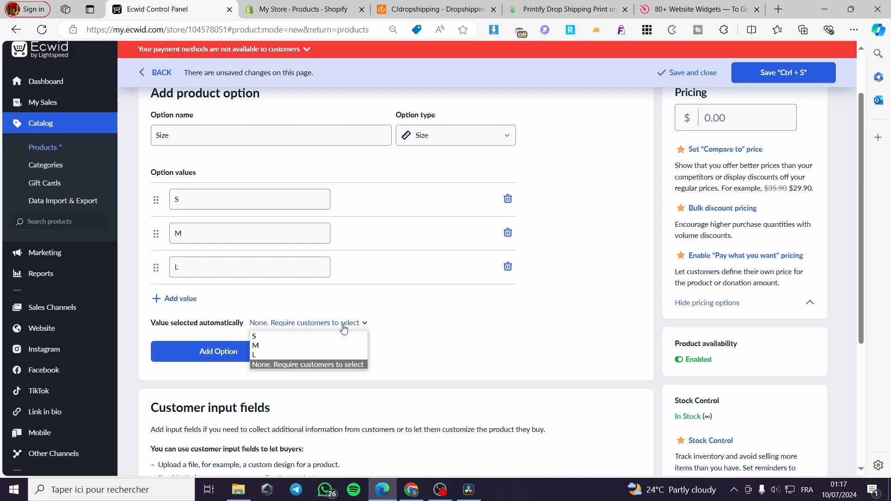
pyautogui.click(295, 365)
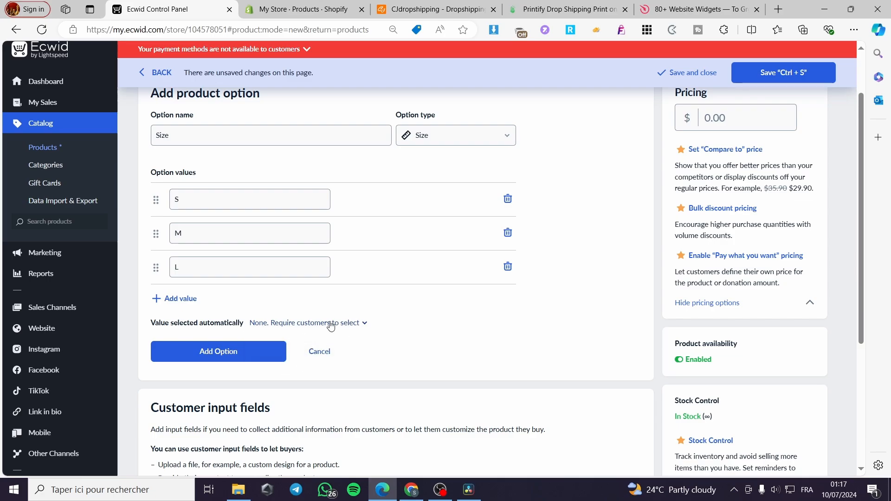
pyautogui.click(230, 351)
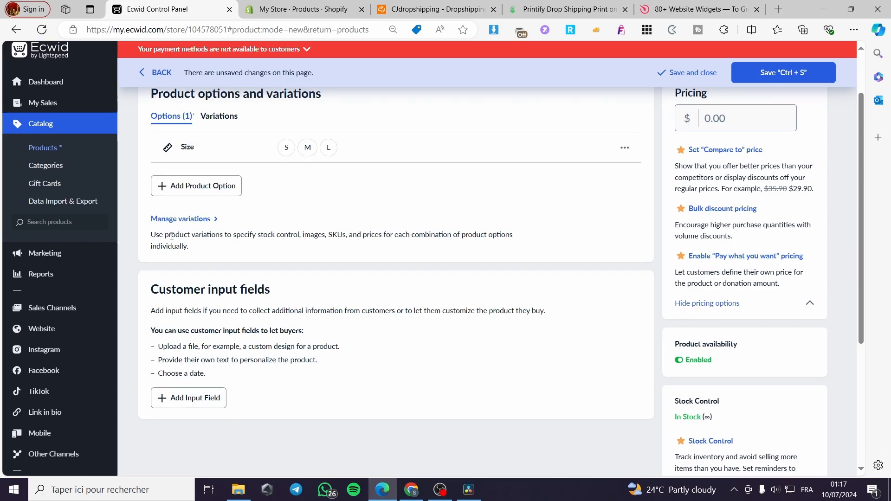
# - Examine the availability of product variations and return to the product's options list
pyautogui.scroll(2, 231, 197)
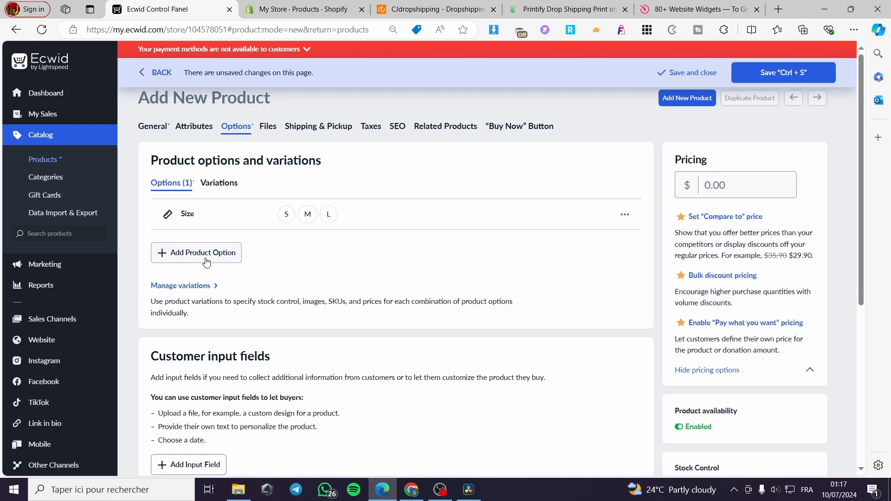
pyautogui.click(232, 184)
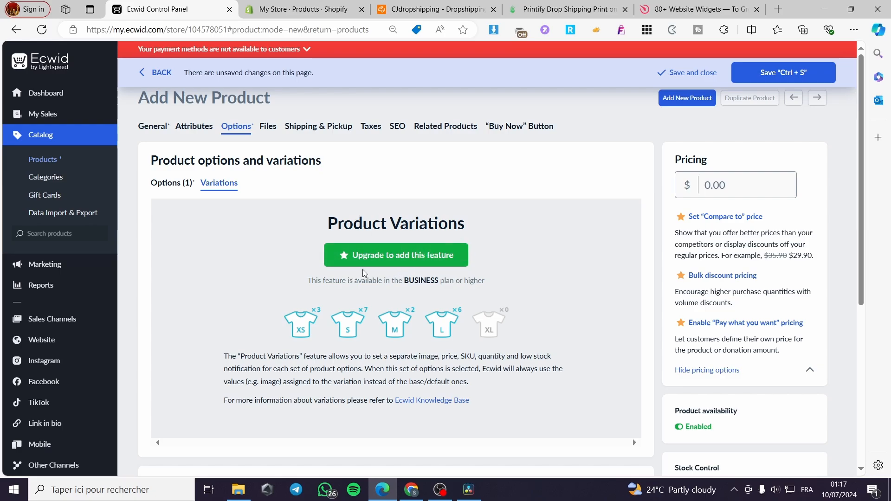
pyautogui.scroll(4, 290, 251)
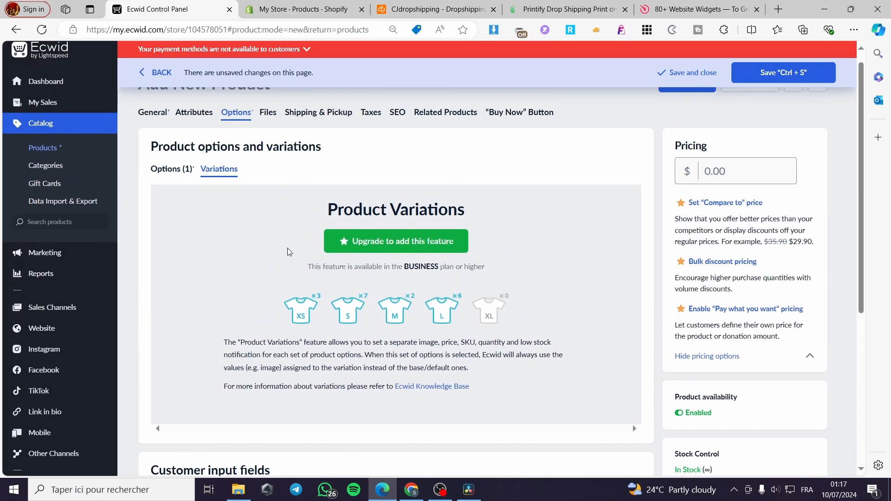
pyautogui.scroll(-6, 291, 250)
pyautogui.scroll(6, 248, 200)
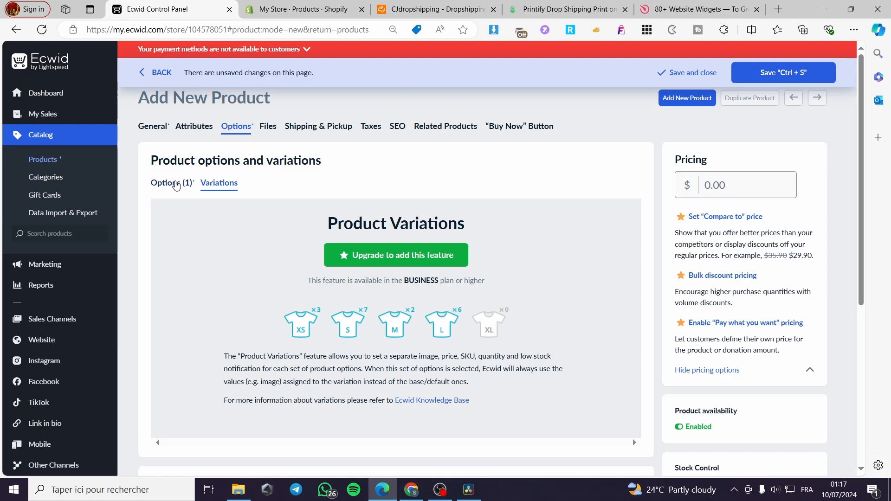
pyautogui.click(170, 182)
# - Start a customer input field, review the available input field types, and cancel without adding a field
pyautogui.scroll(-4, 199, 199)
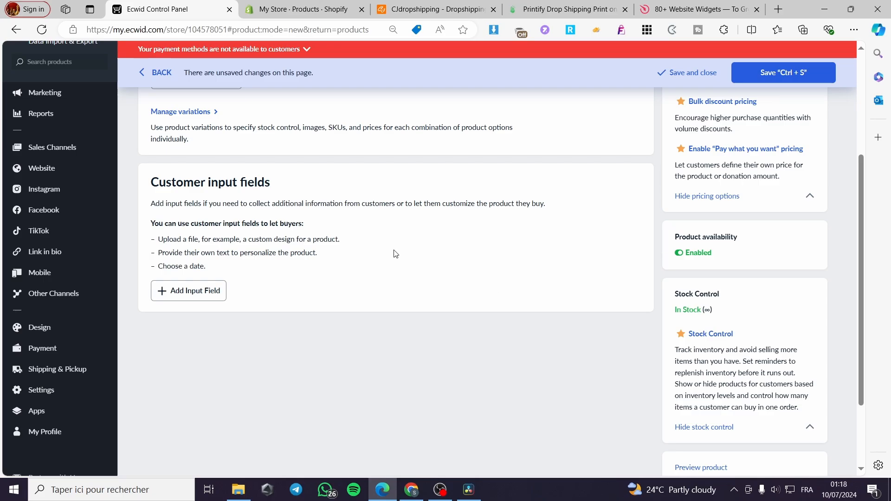
pyautogui.click(194, 292)
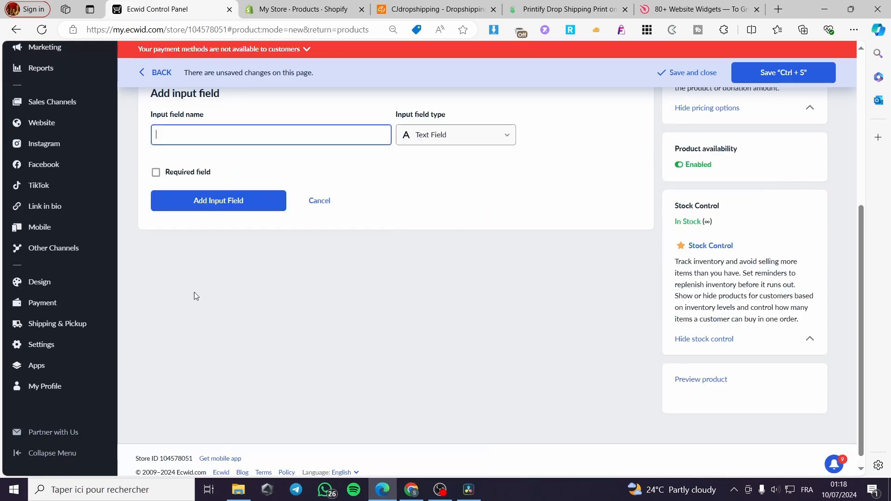
pyautogui.scroll(1, 208, 186)
pyautogui.click(475, 195)
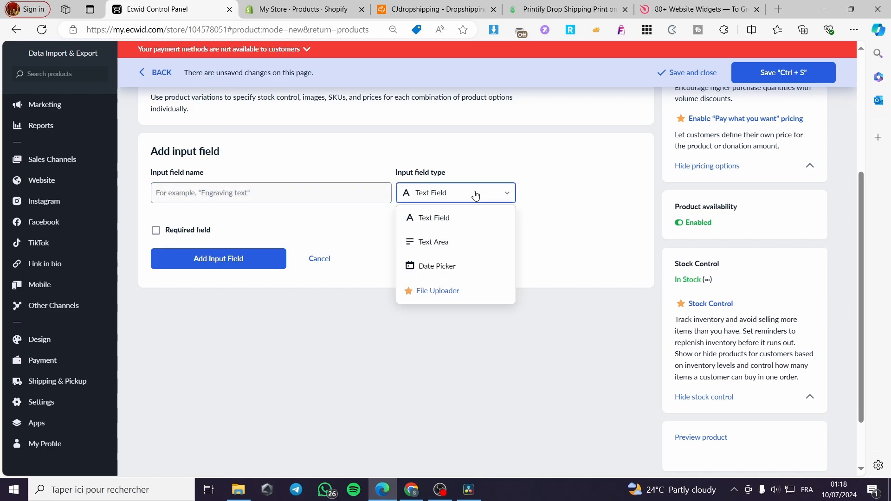
pyautogui.moveTo(474, 218)
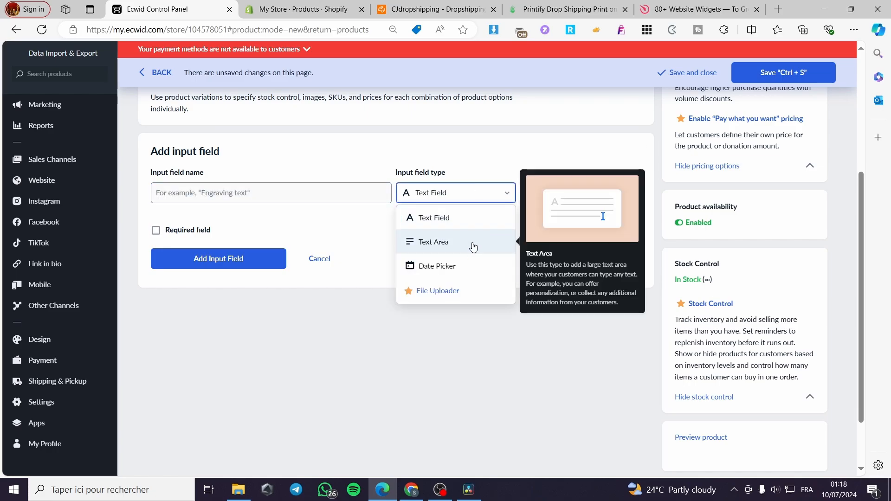
pyautogui.moveTo(455, 270)
pyautogui.moveTo(430, 293)
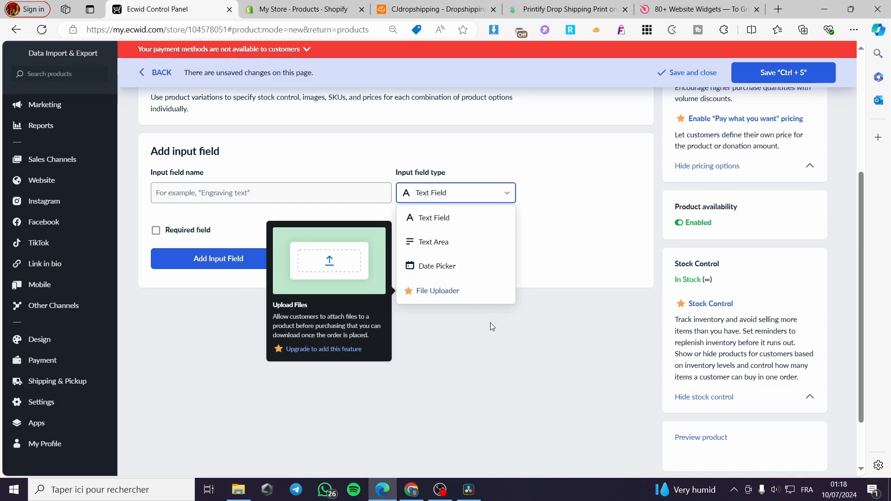
pyautogui.click(476, 349)
pyautogui.scroll(5, 314, 260)
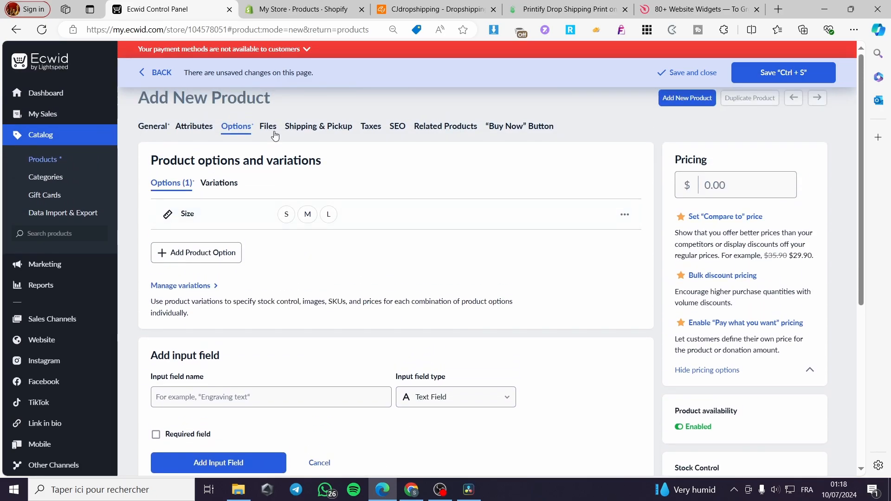
pyautogui.click(273, 126)
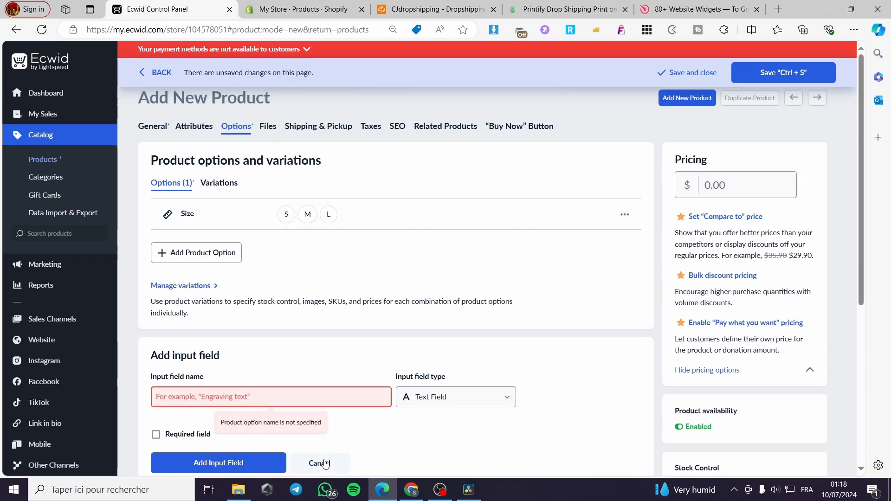
pyautogui.click(319, 462)
pyautogui.scroll(5, 287, 211)
# - Review the product's digital files, shipping and pickup, taxes, SEO, related products and "Buy Now" button settings
pyautogui.click(268, 126)
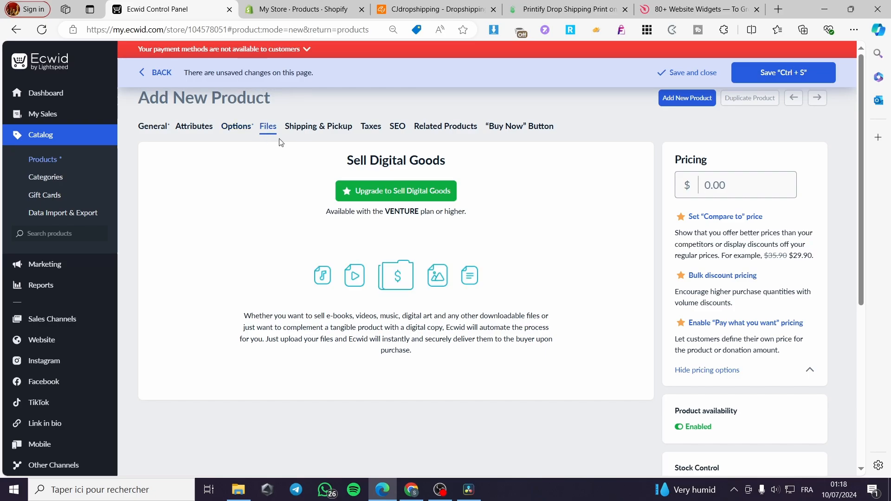
pyautogui.click(311, 127)
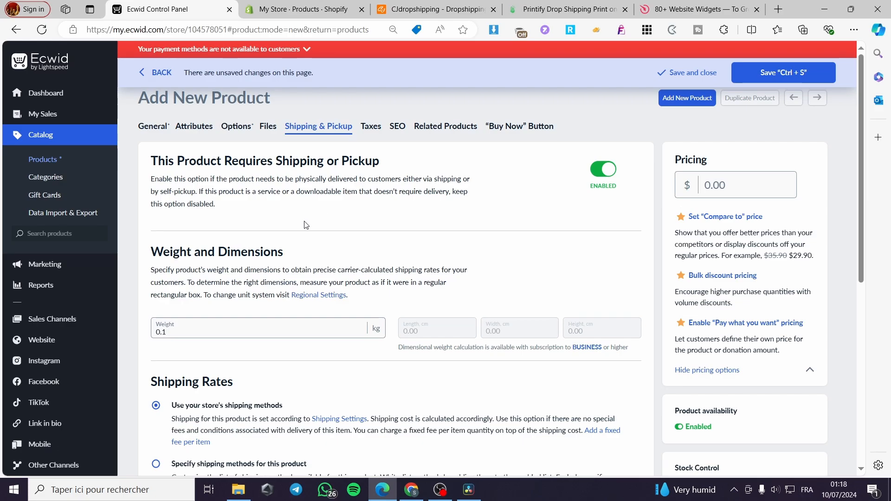
pyautogui.scroll(-7, 307, 227)
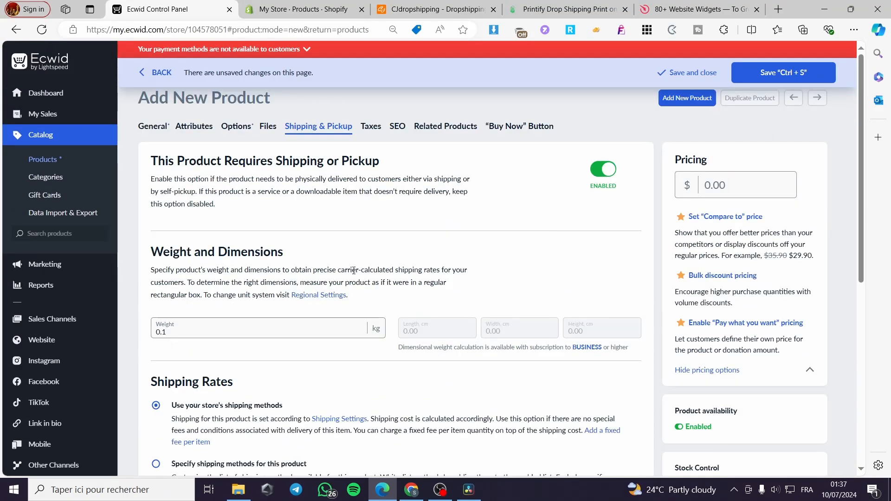
pyautogui.click(371, 129)
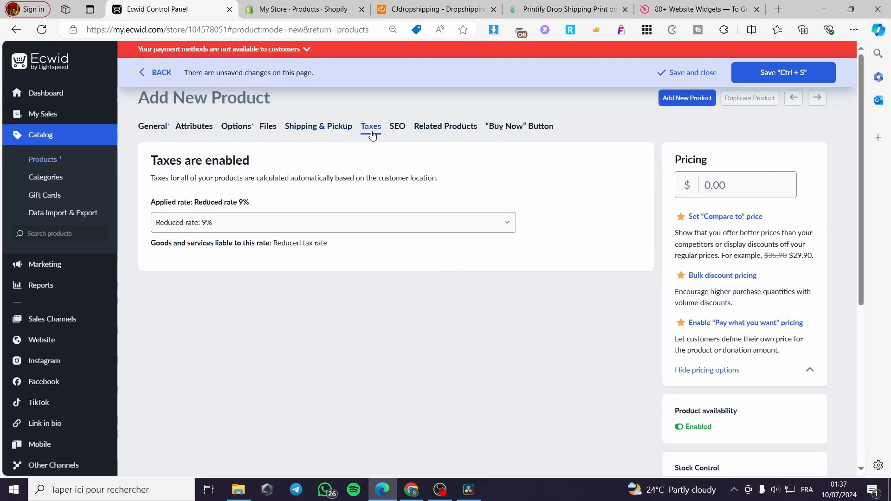
pyautogui.click(404, 133)
pyautogui.click(436, 132)
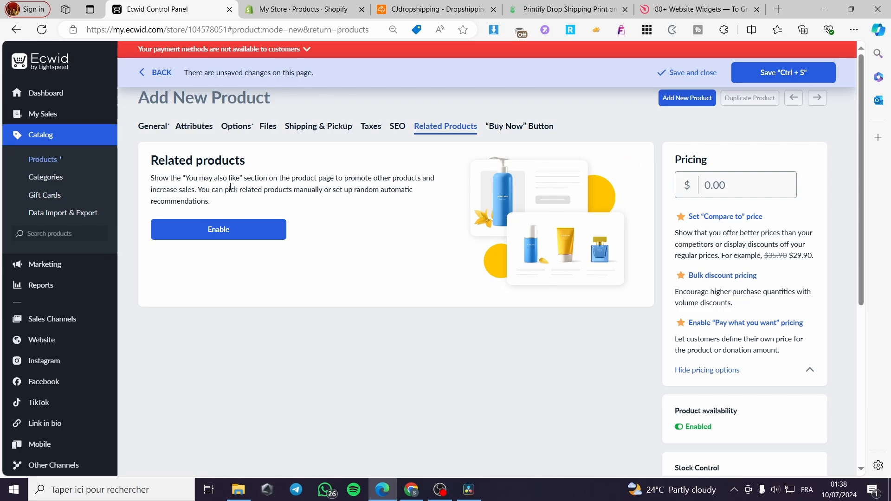
pyautogui.click(517, 130)
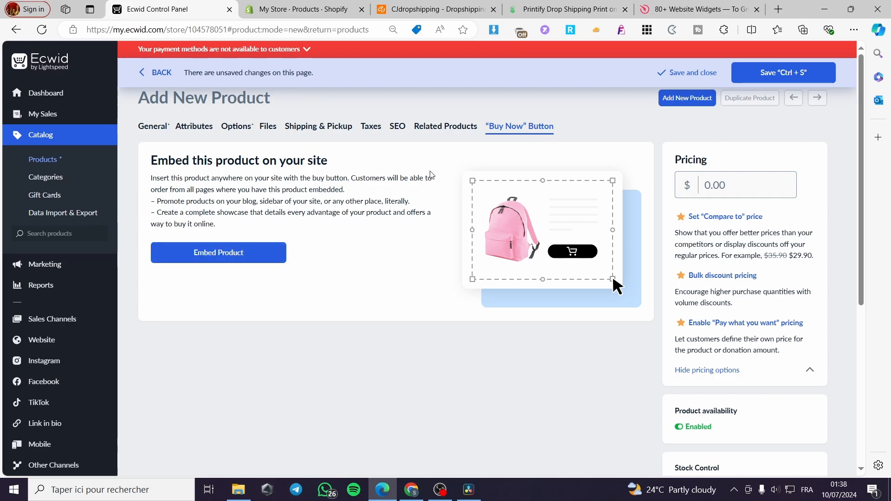
# - Set the product's price to $15 and save the new product
pyautogui.scroll(-4, 733, 191)
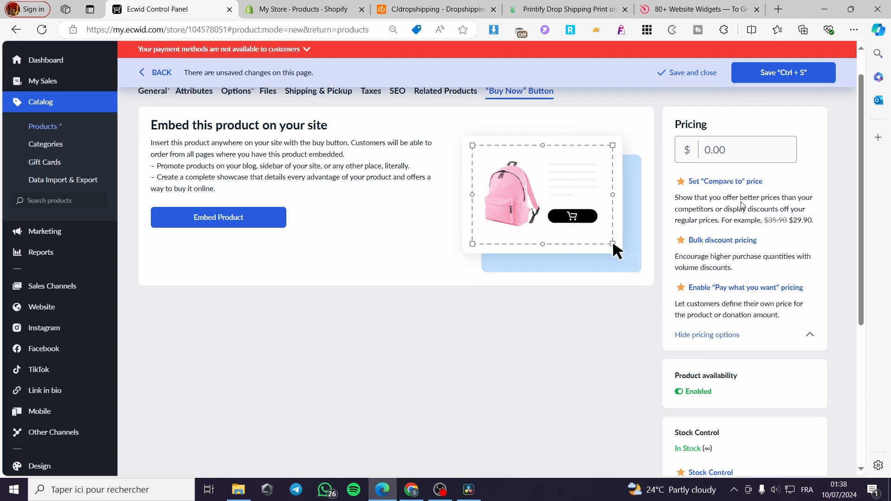
pyautogui.scroll(4, 733, 185)
pyautogui.click(732, 185)
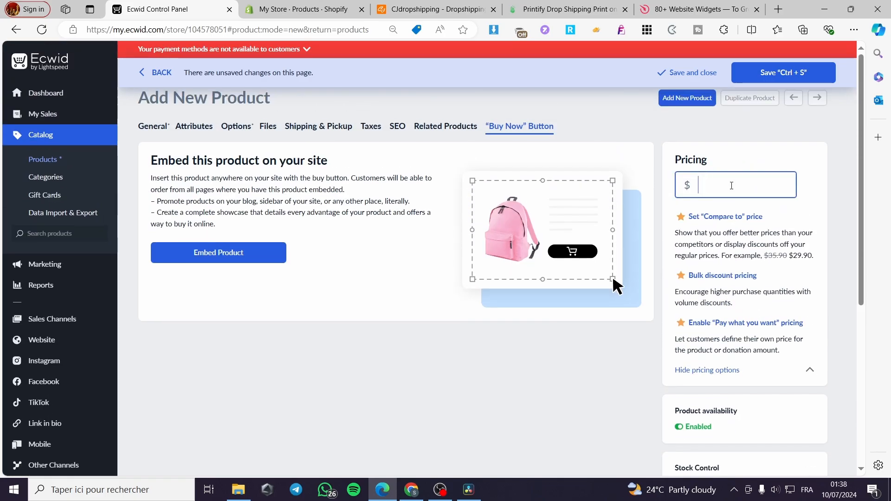
pyautogui.write('15')
pyautogui.click(811, 183)
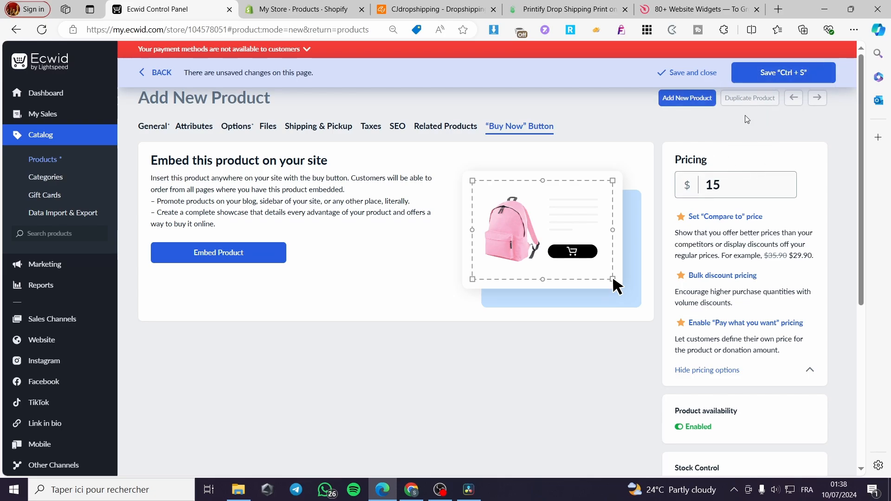
pyautogui.click(789, 84)
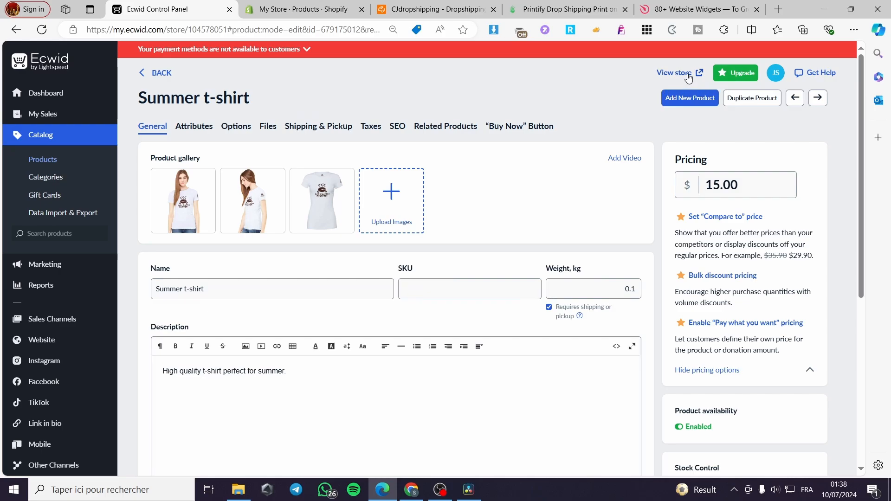
# - View the live storefront's home page and close it, returning to the Summer t-shirt product page
pyautogui.click(672, 78)
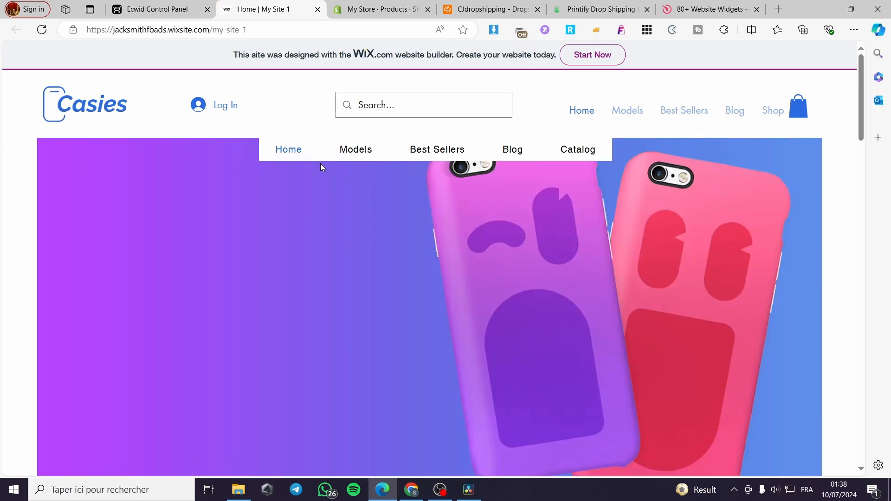
pyautogui.click(181, 9)
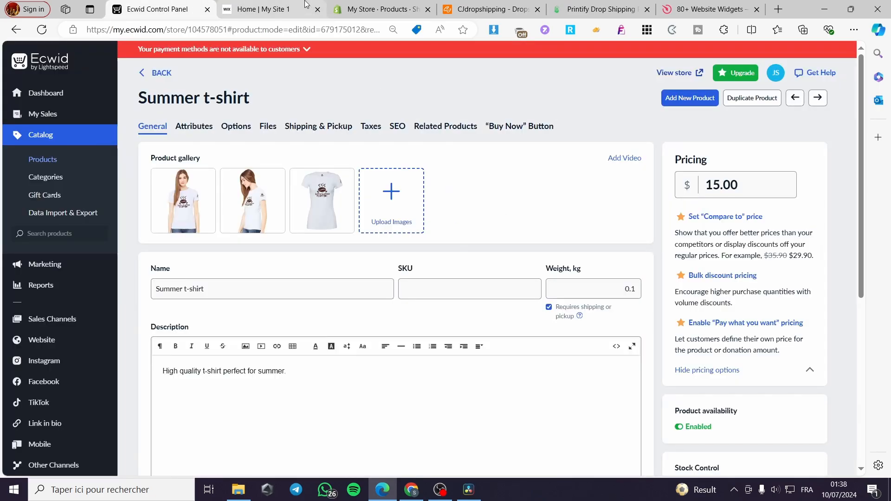
pyautogui.click(270, 4)
pyautogui.click(317, 9)
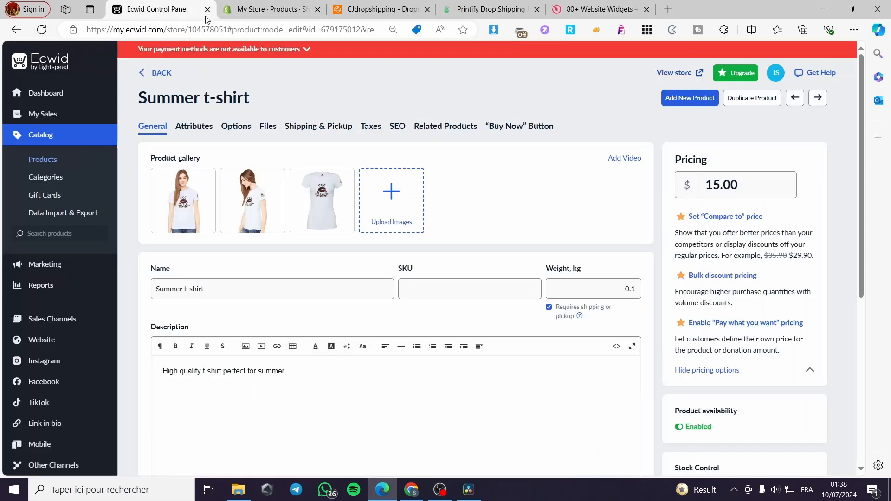